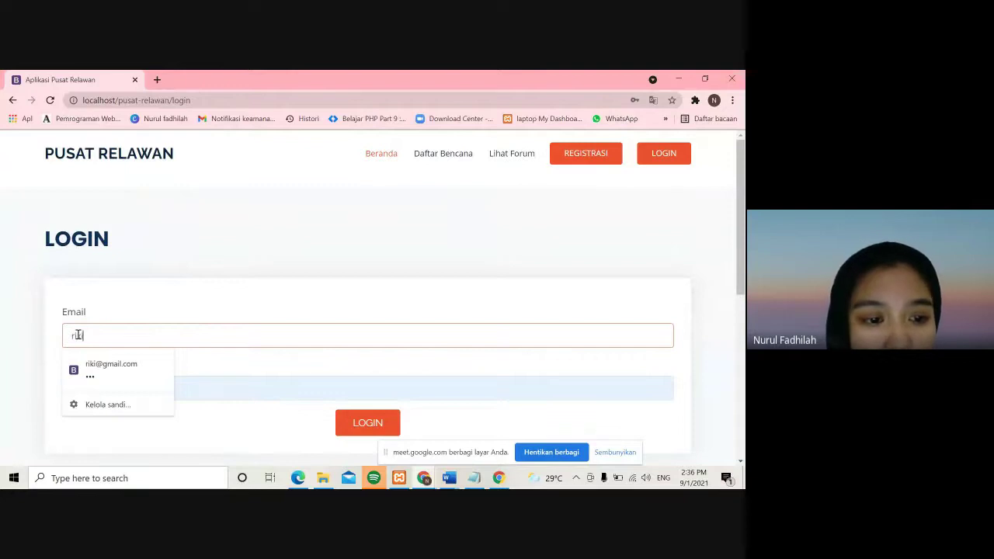
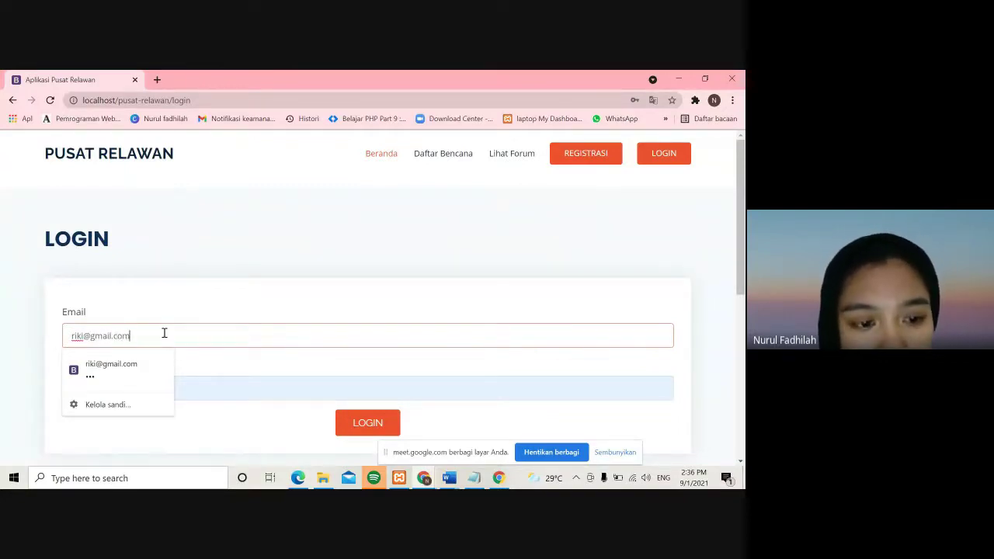
# - Complete the login e-mail, submit the form, and scroll the admin dashboard totals
pyautogui.press('Return')
pyautogui.scroll(-1, 87, 309)
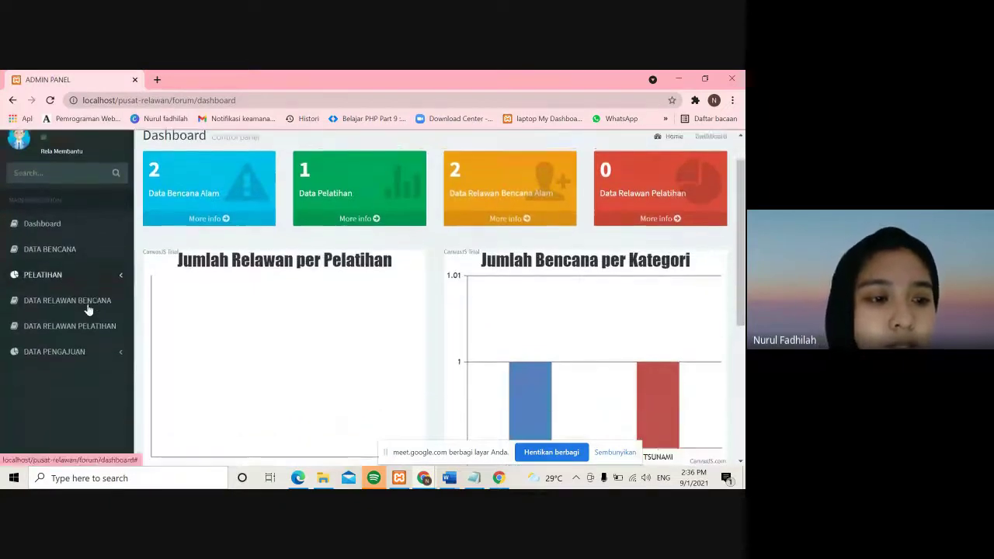
pyautogui.scroll(1, 70, 287)
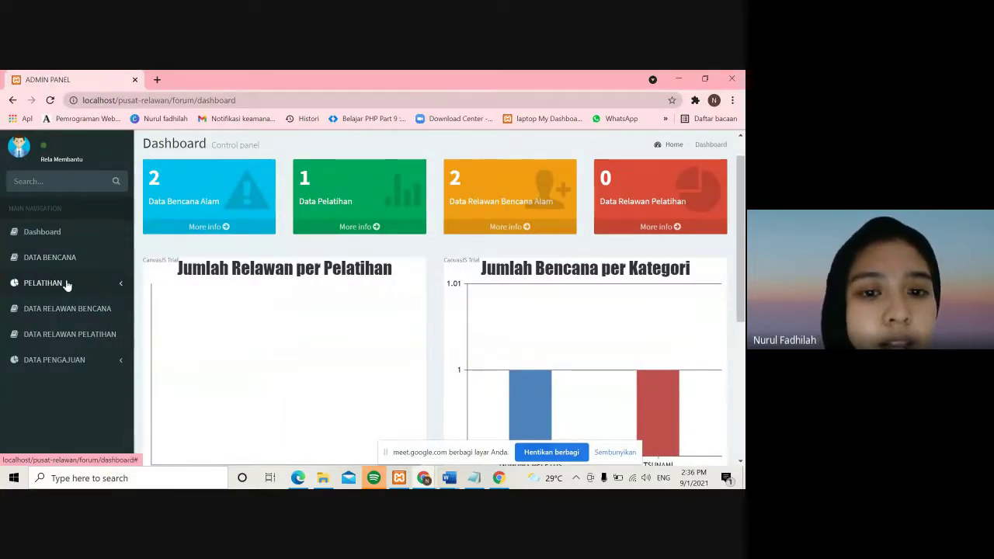
# - Start a new disaster entry named 'Bencana Banjir' with category BANJIR
pyautogui.click(67, 258)
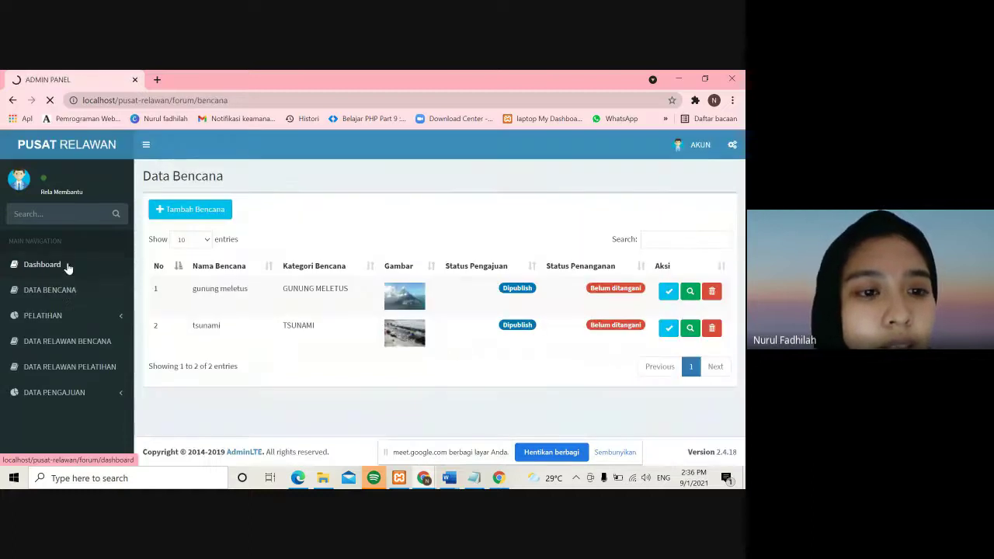
pyautogui.click(180, 211)
pyautogui.click(208, 223)
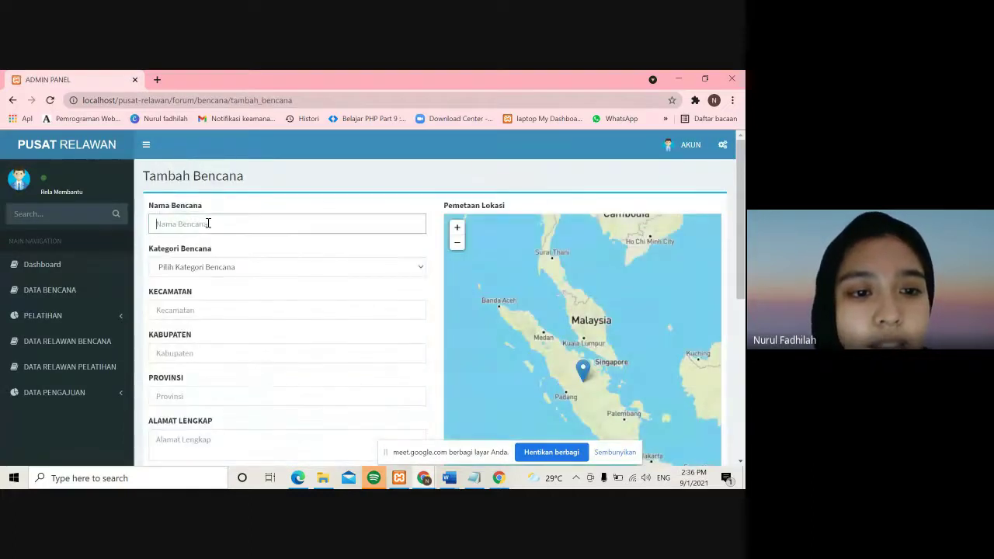
pyautogui.write('Ben')
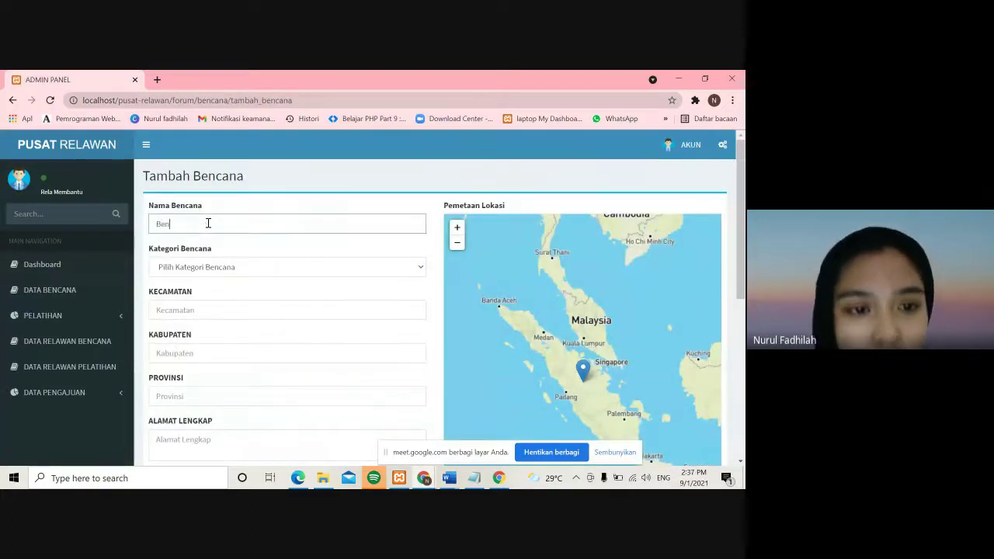
pyautogui.write('cana')
pyautogui.press('BackSpace')
pyautogui.press('BackSpace')
pyautogui.press('BackSpace')
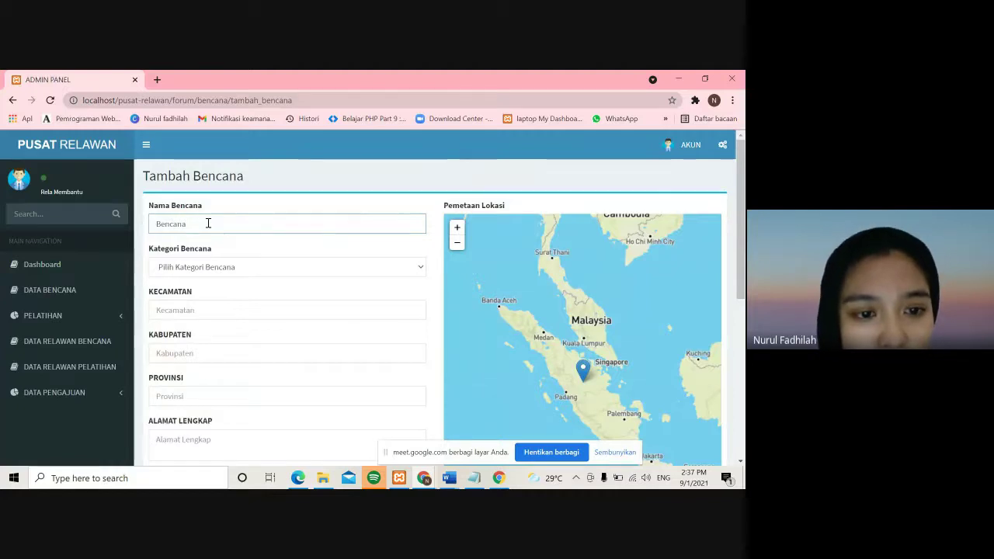
pyautogui.write('a ')
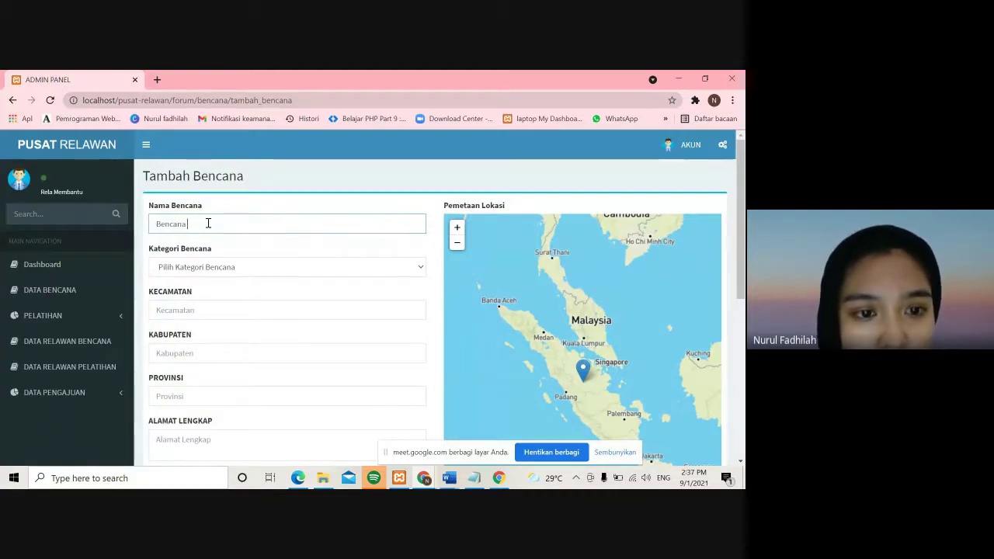
pyautogui.write('Banjir')
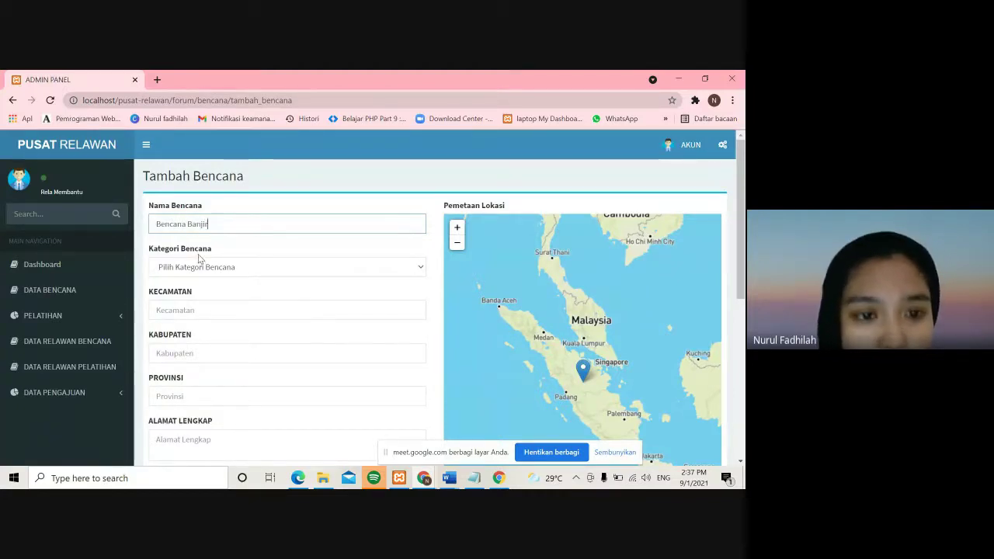
pyautogui.click(199, 272)
pyautogui.click(190, 326)
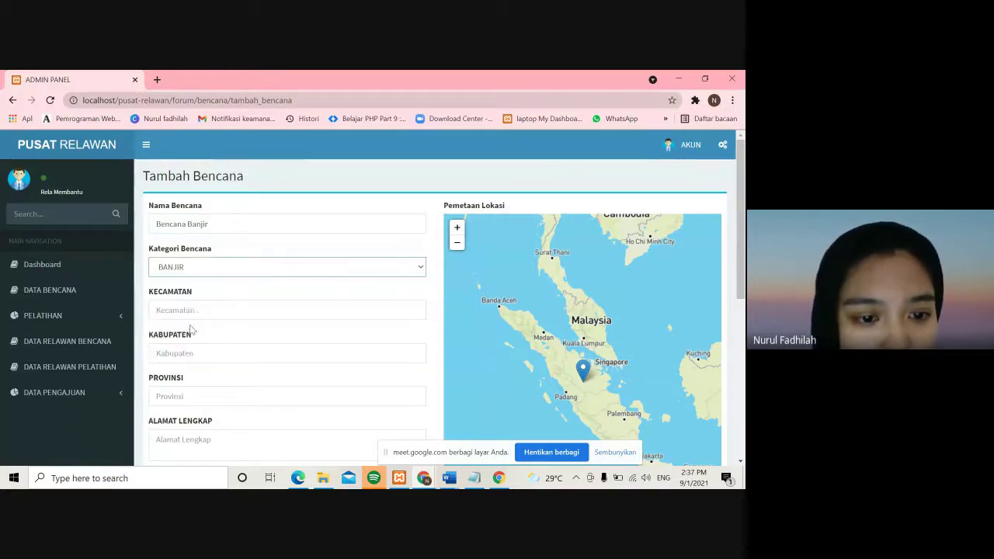
# - Set subdistrict koto piling, regency tanah datar and province sumatra barat
pyautogui.click(189, 309)
pyautogui.click(189, 330)
pyautogui.scroll(-1, 188, 326)
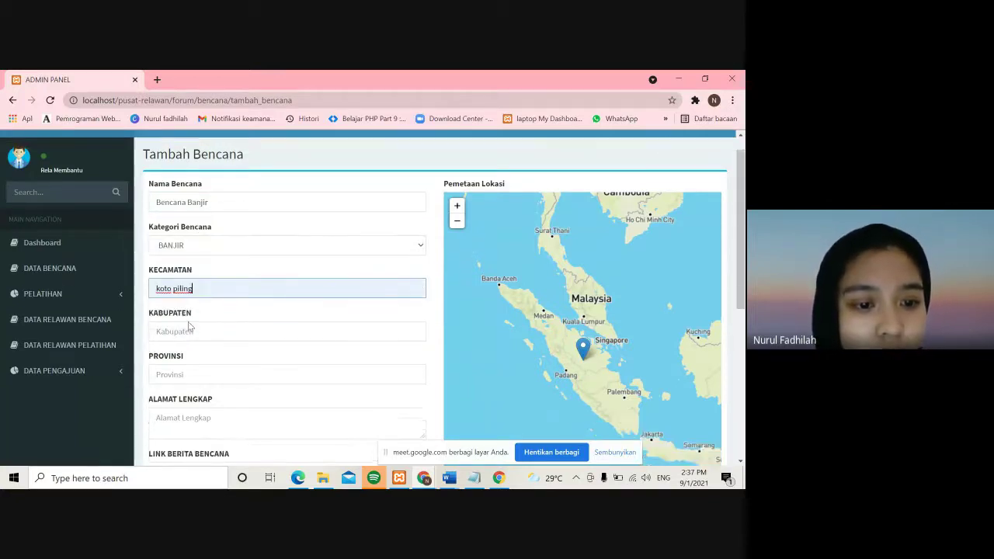
pyautogui.click(187, 322)
pyautogui.click(183, 339)
pyautogui.click(186, 358)
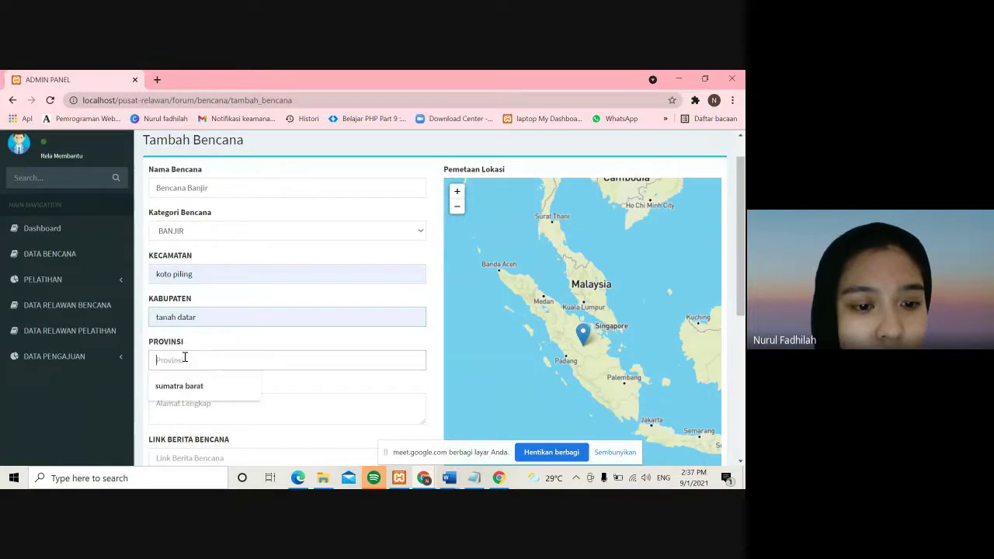
pyautogui.click(186, 383)
pyautogui.click(183, 399)
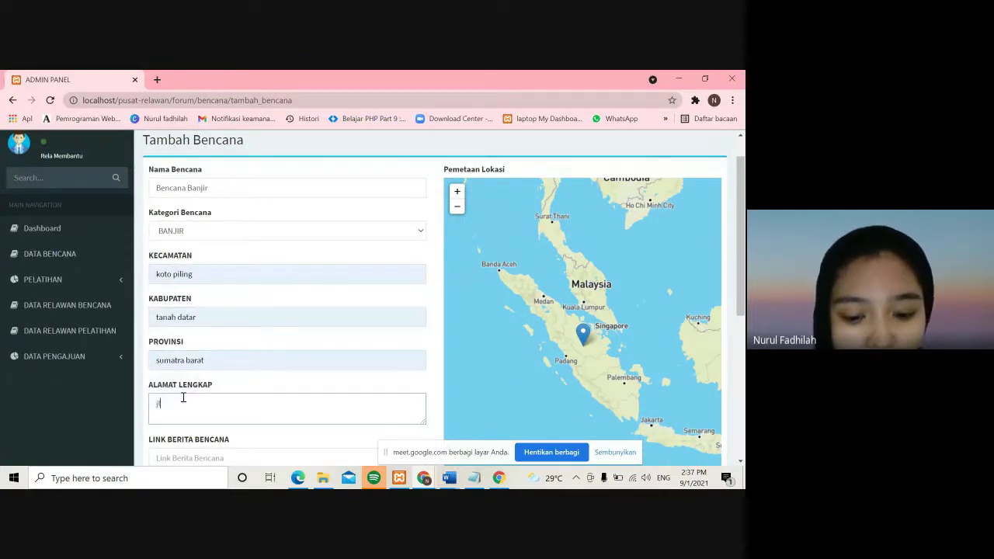
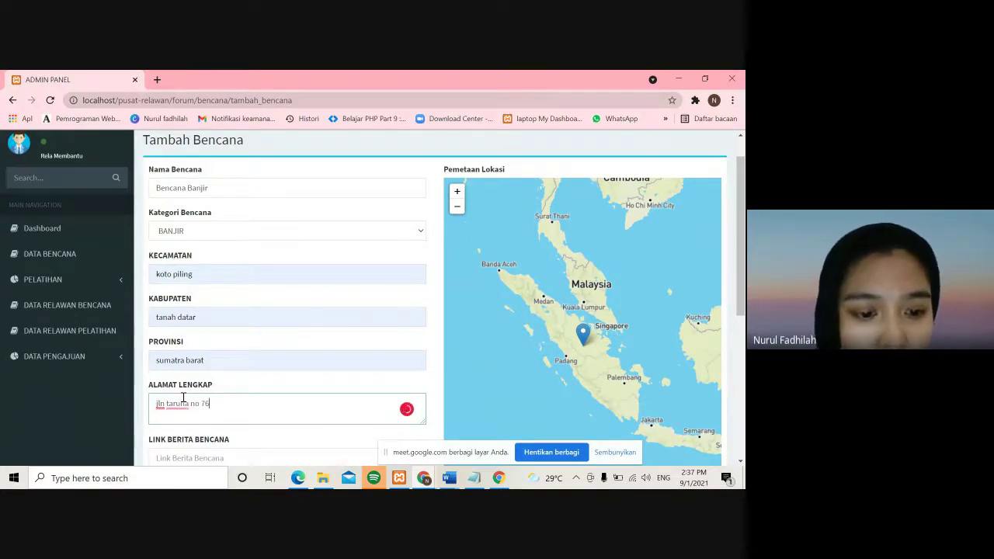
pyautogui.scroll(-1, 184, 398)
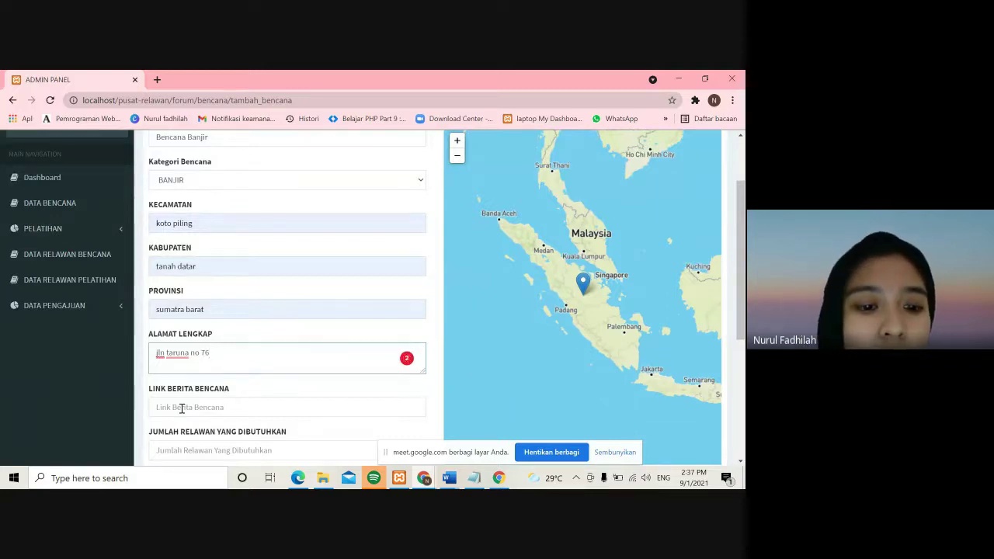
pyautogui.click(182, 410)
pyautogui.write('www.kompas')
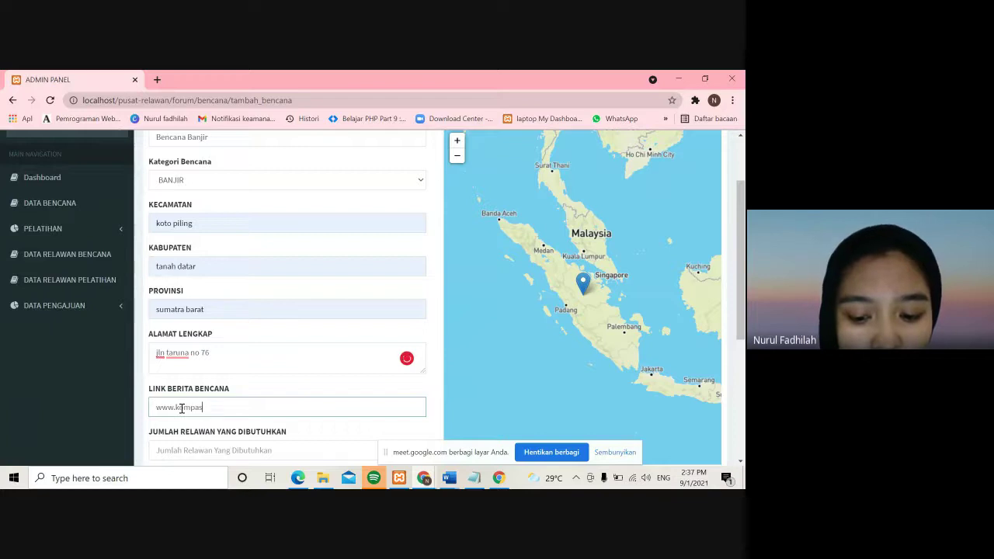
pyautogui.write('.v')
pyautogui.press('BackSpace')
pyautogui.write('c')
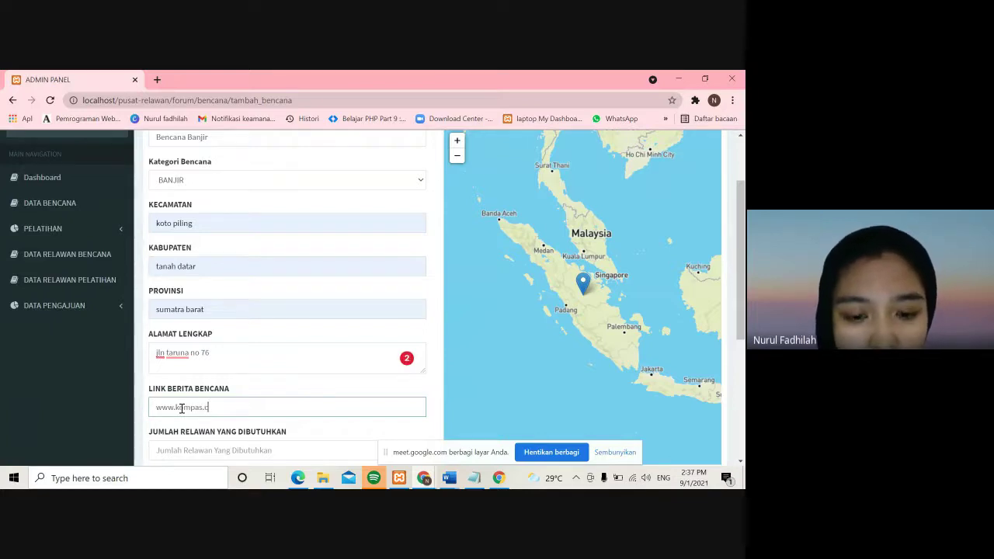
pyautogui.write('om')
pyautogui.scroll(-1, 182, 409)
pyautogui.click(180, 399)
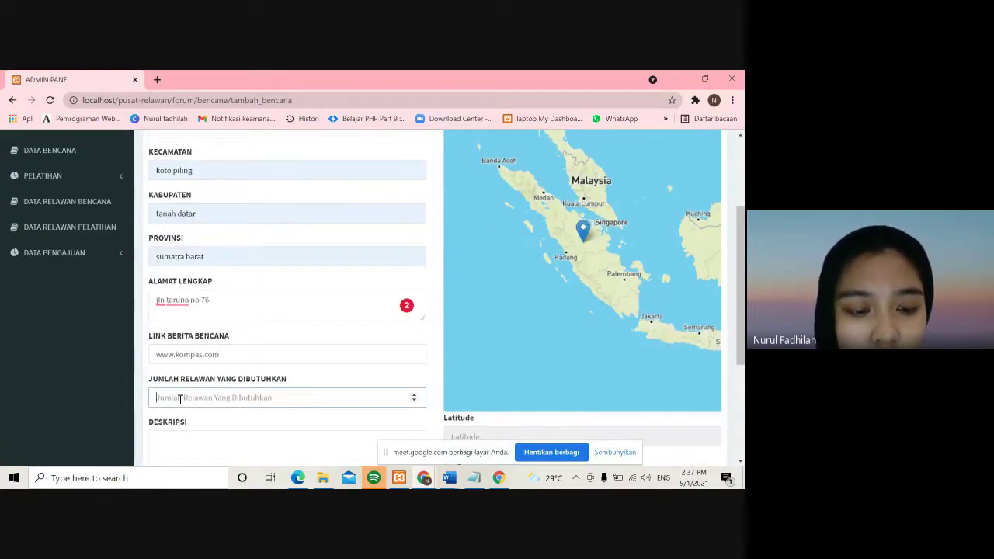
# - Request 4 volunteers and describe the need as '5 orang ahli gizi'
pyautogui.write('4')
pyautogui.scroll(-2, 180, 399)
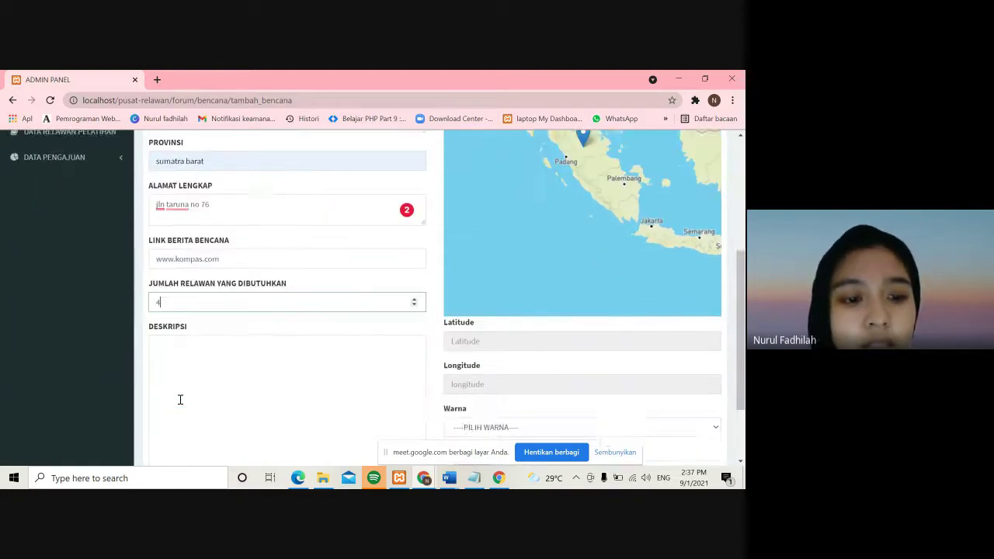
pyautogui.click(180, 399)
pyautogui.scroll(1, 181, 399)
pyautogui.moveTo(198, 443); pyautogui.dragTo(119, 444)
pyautogui.press('BackSpace')
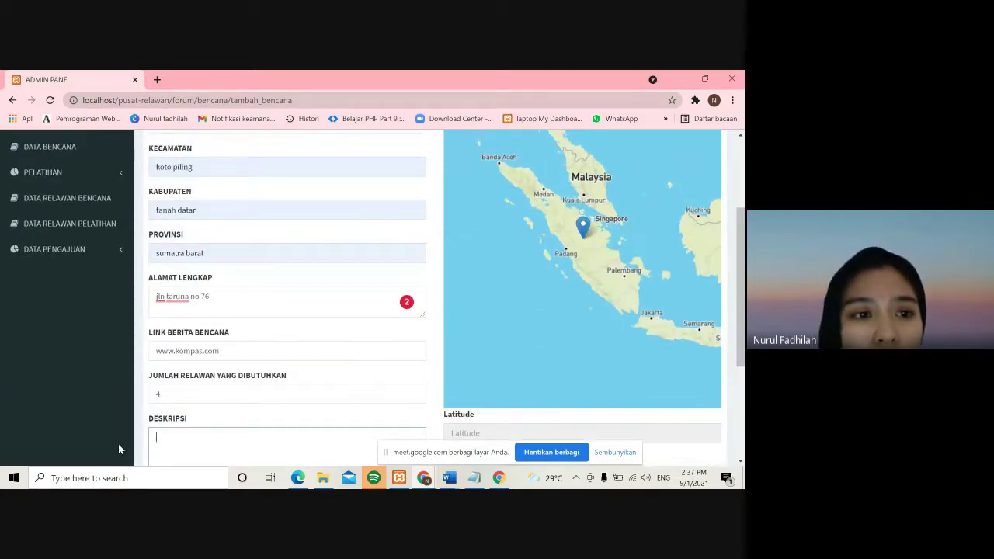
pyautogui.scroll(1, 118, 443)
pyautogui.scroll(-3, 118, 443)
pyautogui.scroll(1, 118, 443)
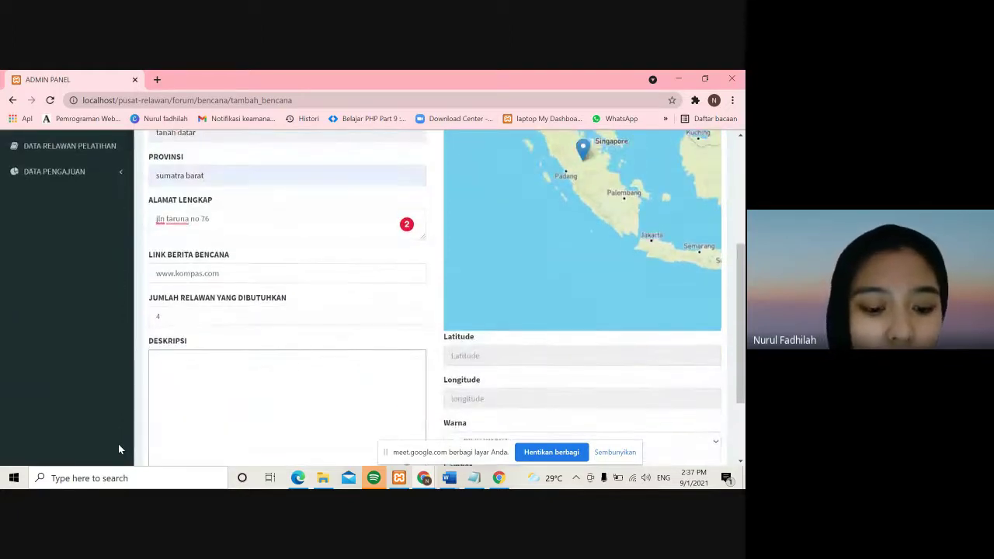
pyautogui.write('5 orang al')
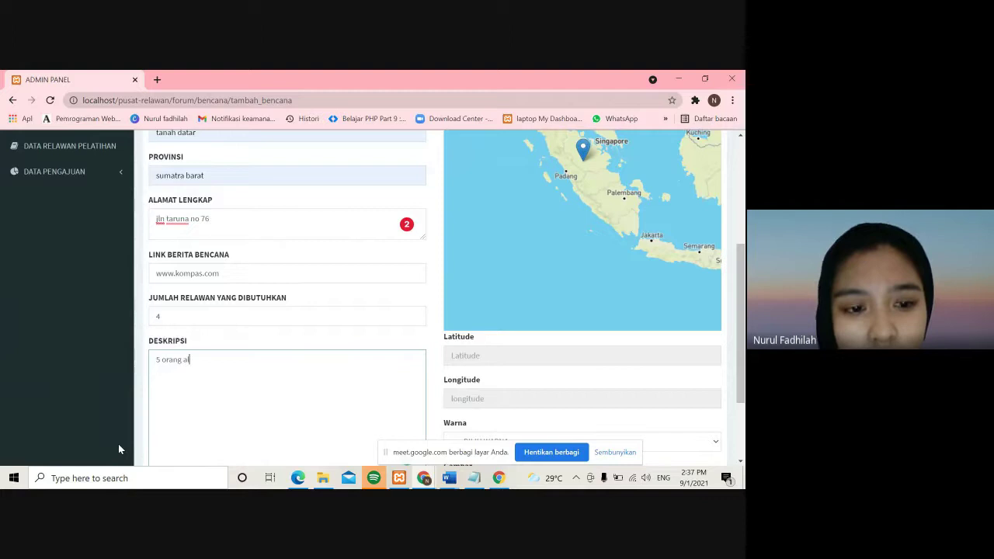
pyautogui.press('BackSpace')
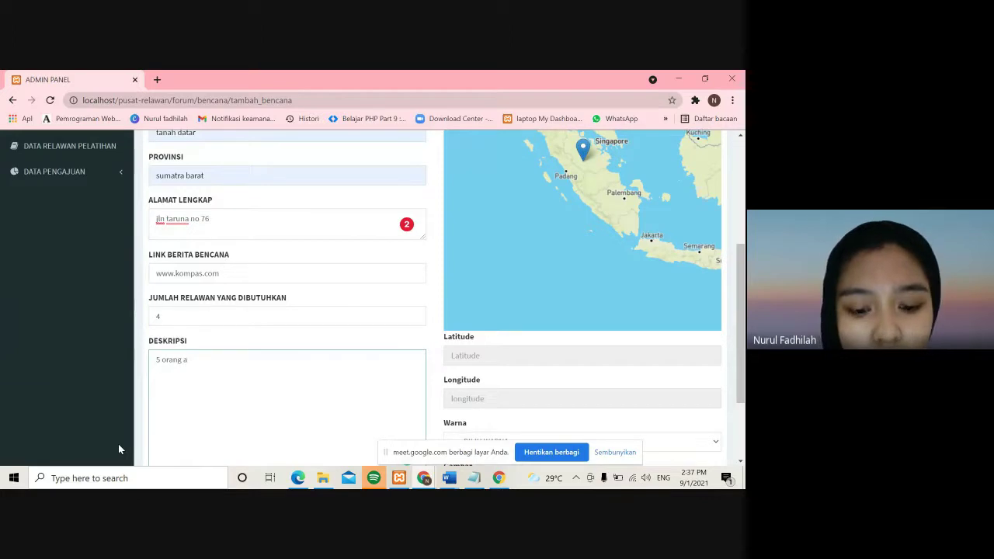
pyautogui.write('hli gi')
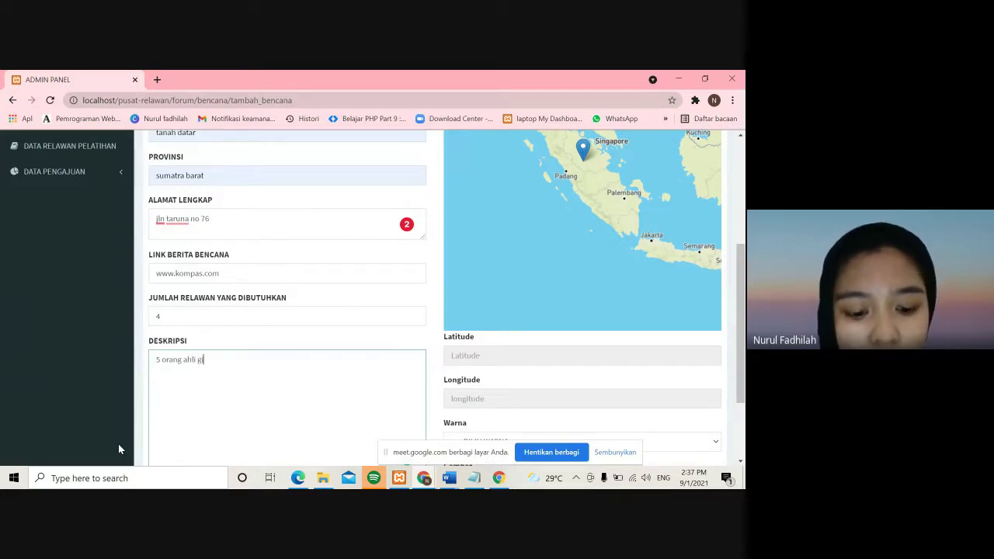
pyautogui.write('zi')
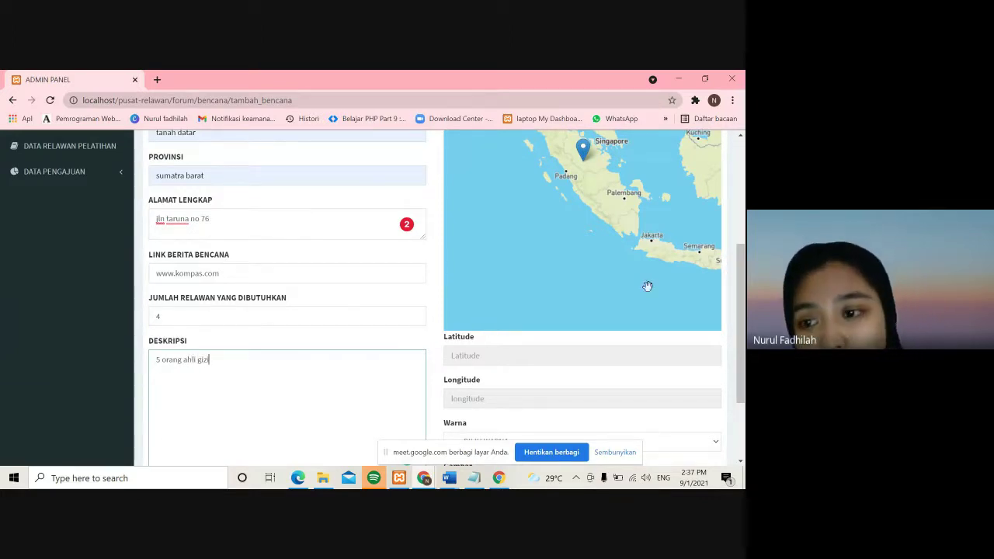
# - Place the map marker just above Padang and set the colour to Biru
pyautogui.scroll(2, 741, 310)
pyautogui.scroll(1, 740, 311)
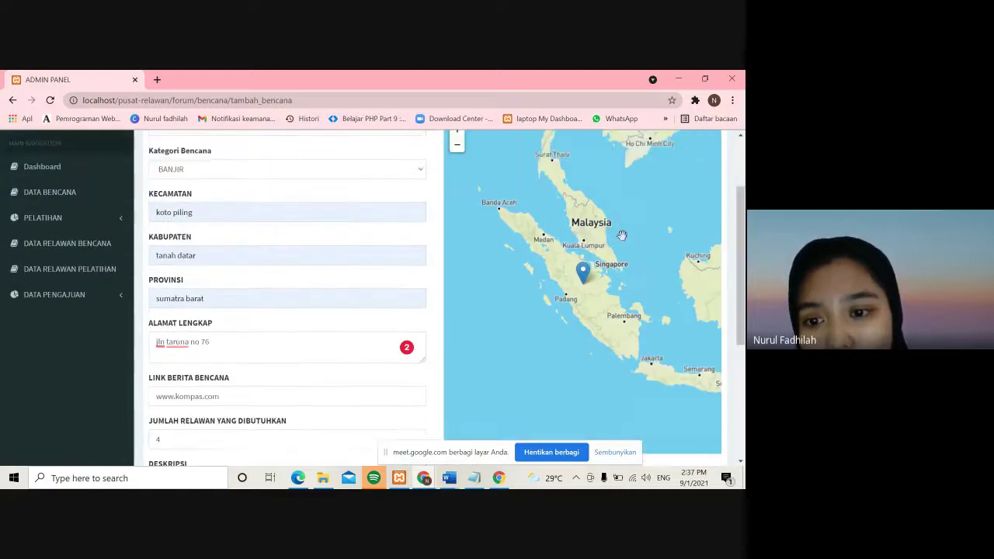
pyautogui.moveTo(576, 278); pyautogui.dragTo(567, 284)
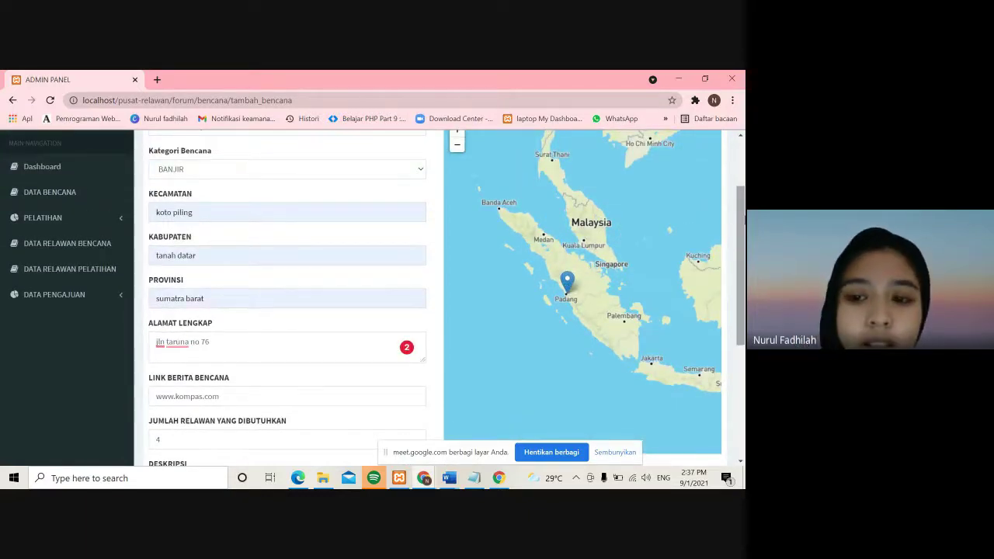
pyautogui.scroll(-3, 637, 318)
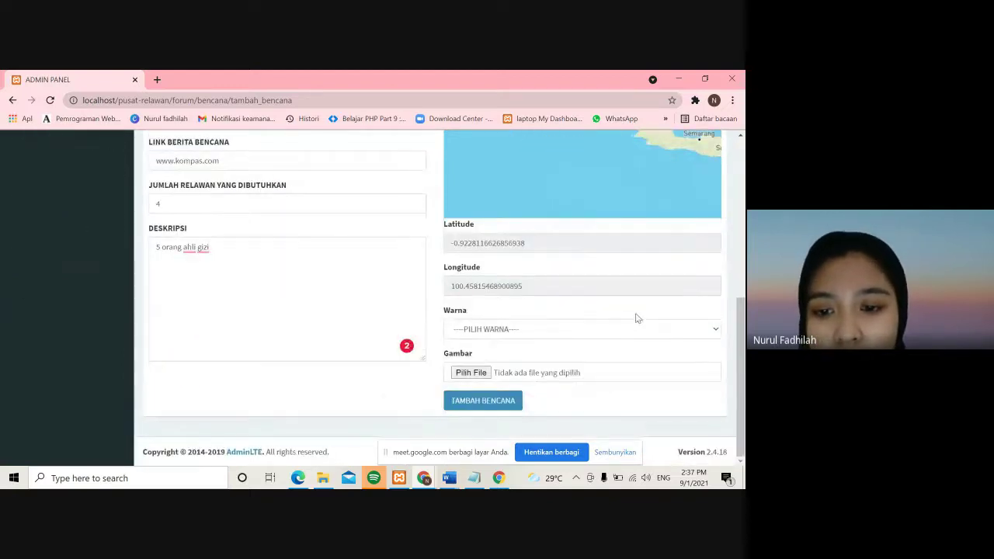
pyautogui.click(614, 326)
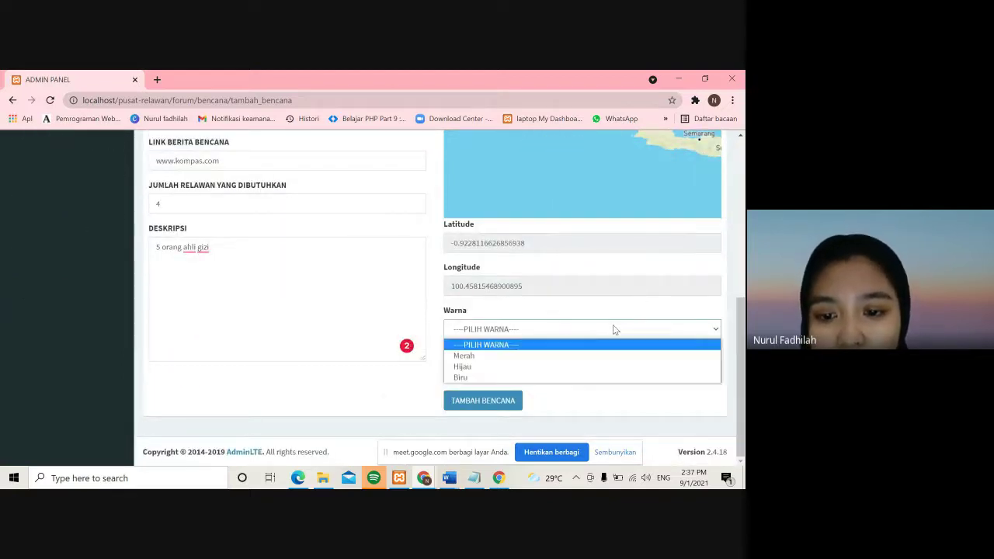
pyautogui.click(552, 376)
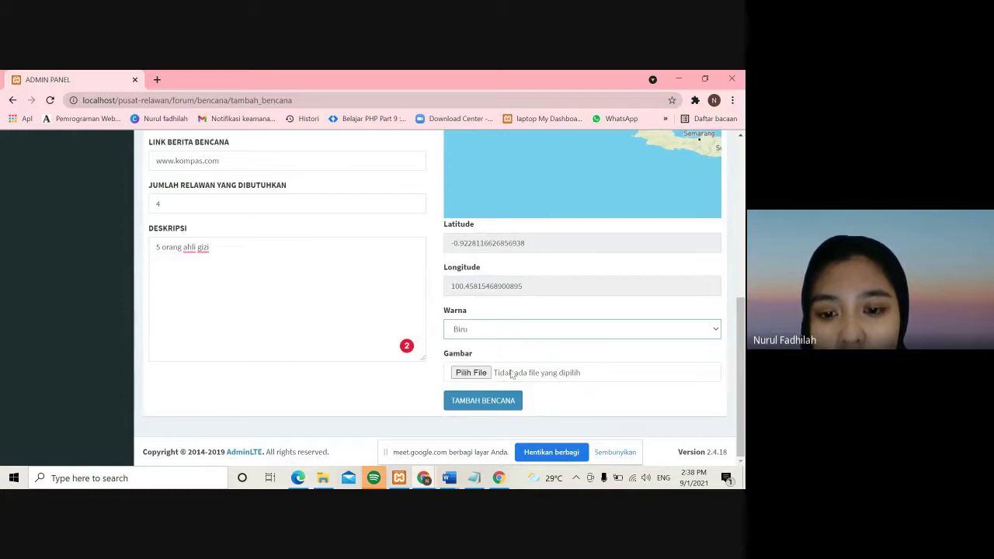
# - Attach logo.png from Quick access as the disaster's image
pyautogui.click(486, 374)
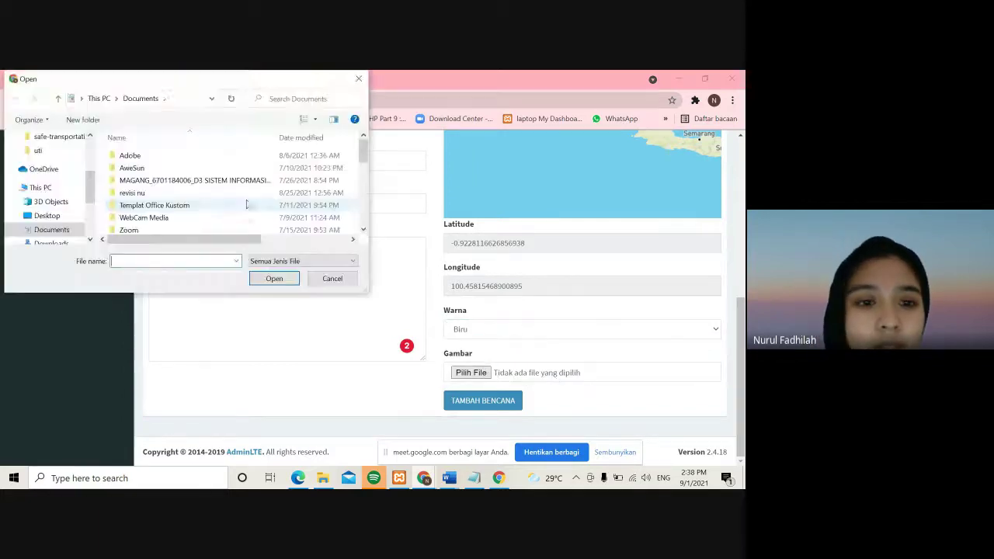
pyautogui.scroll(1, 73, 185)
pyautogui.scroll(3, 73, 185)
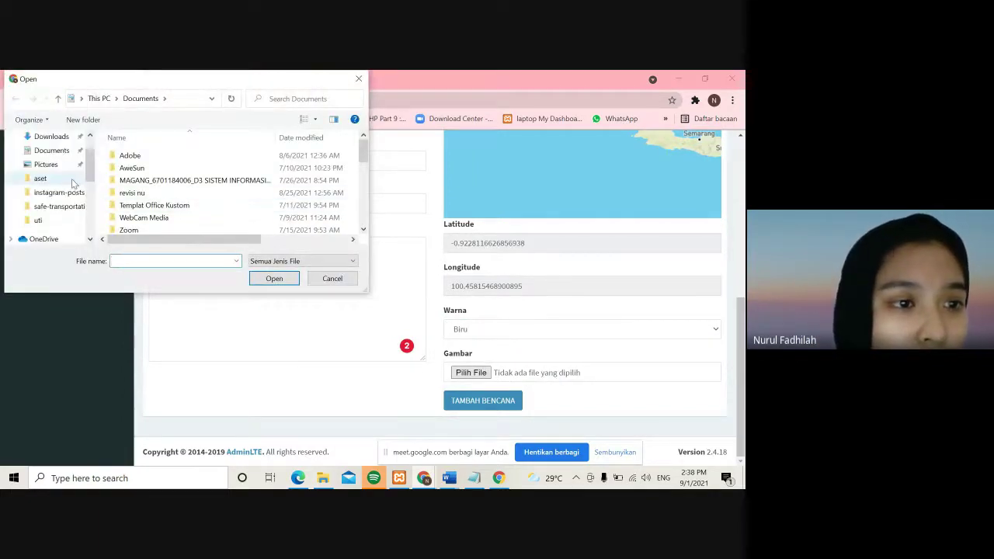
pyautogui.click(61, 163)
pyautogui.scroll(3, 63, 158)
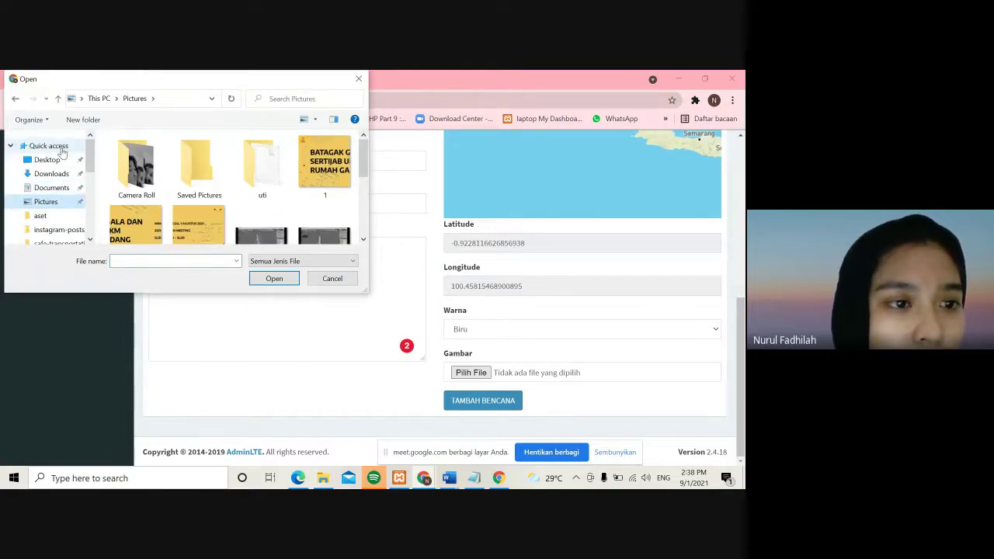
pyautogui.click(50, 146)
pyautogui.scroll(-4, 186, 188)
pyautogui.scroll(-6, 186, 190)
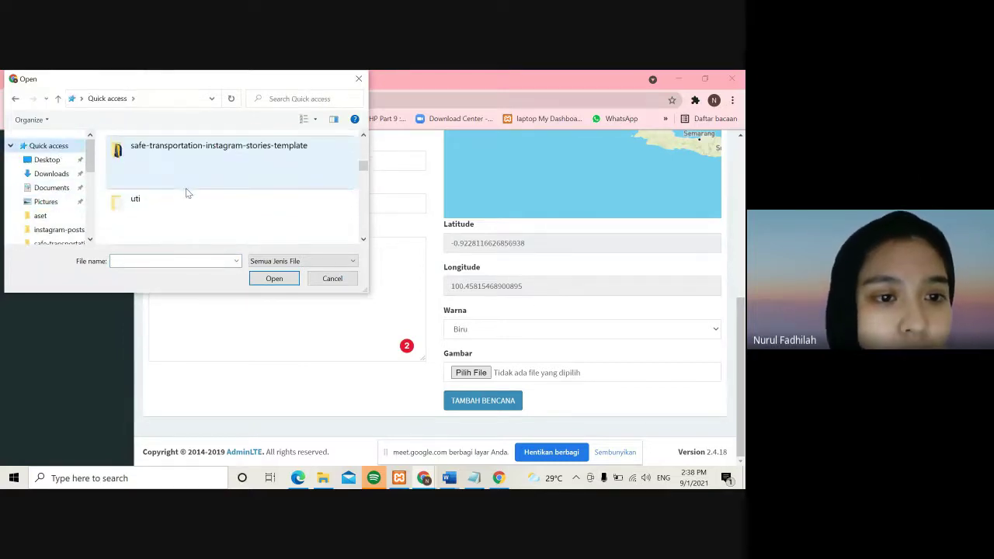
pyautogui.scroll(-3, 186, 193)
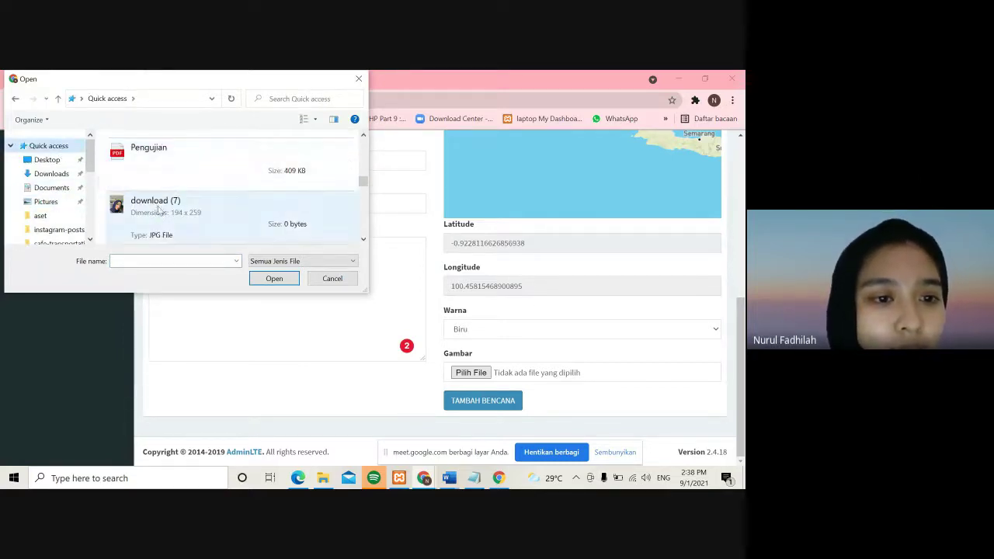
pyautogui.scroll(-1, 158, 204)
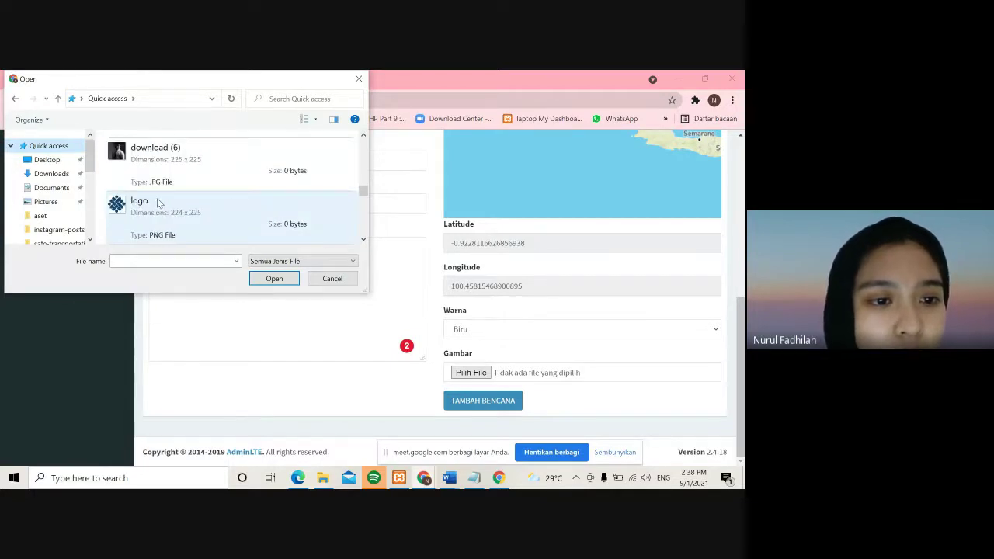
pyautogui.scroll(-1, 159, 204)
pyautogui.click(162, 173)
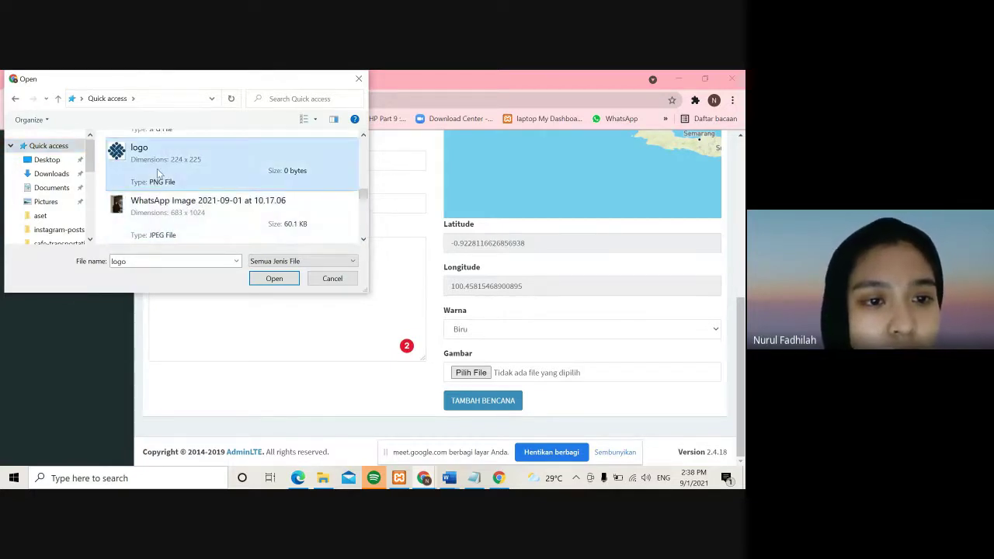
pyautogui.click(272, 278)
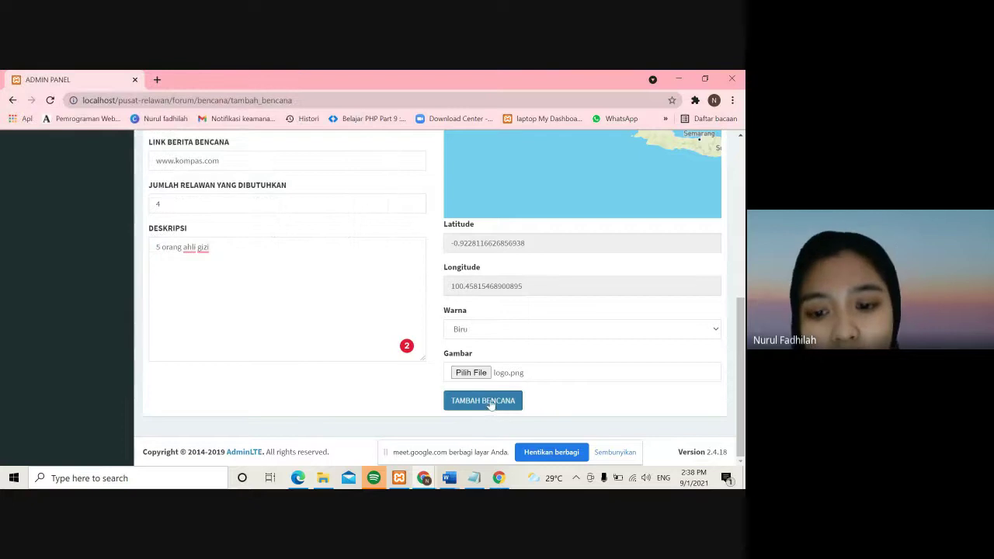
# - Save the Bencana Banjir entry and dismiss the success message
pyautogui.click(489, 402)
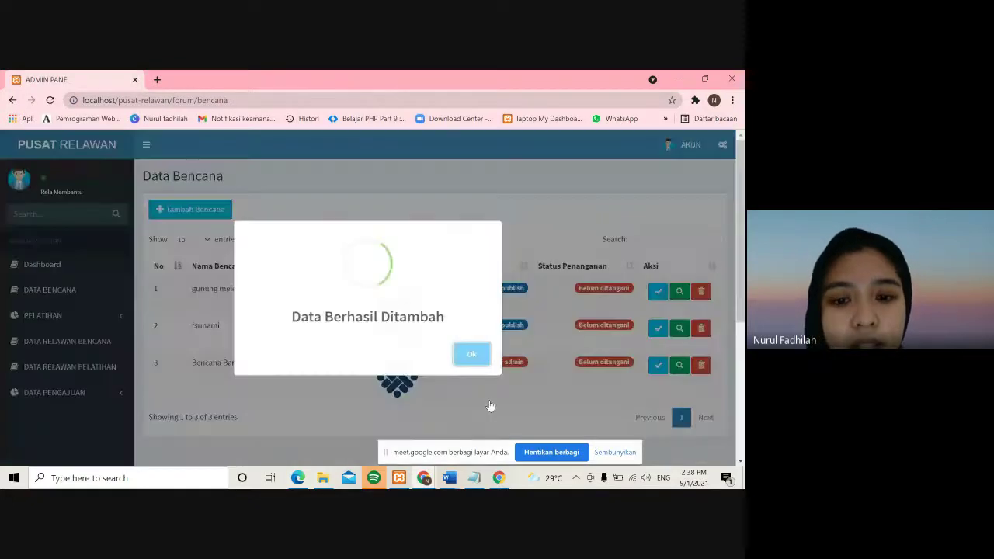
pyautogui.click(475, 357)
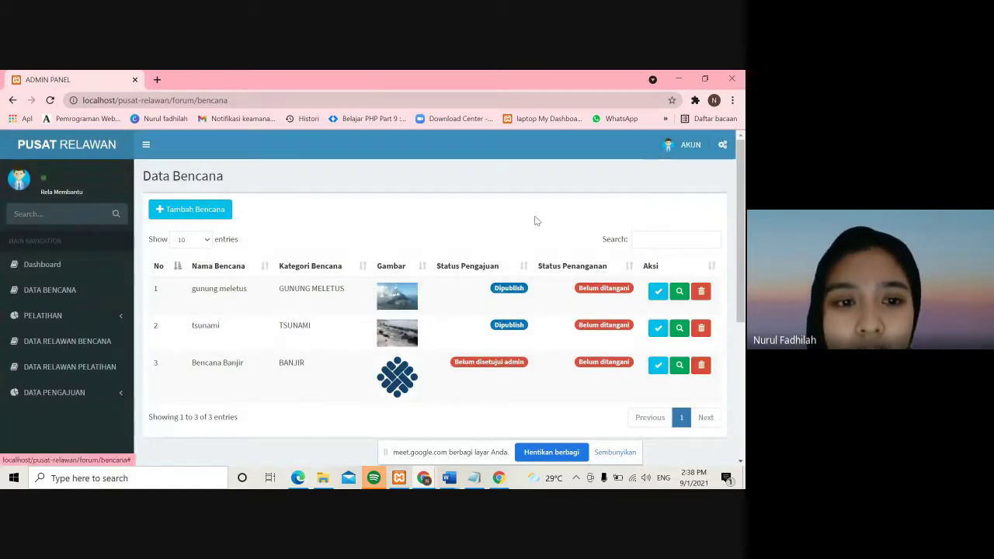
pyautogui.click(96, 316)
# - Start a new training named 'pelatihan kebakaran' with category Kebakaran
pyautogui.click(81, 336)
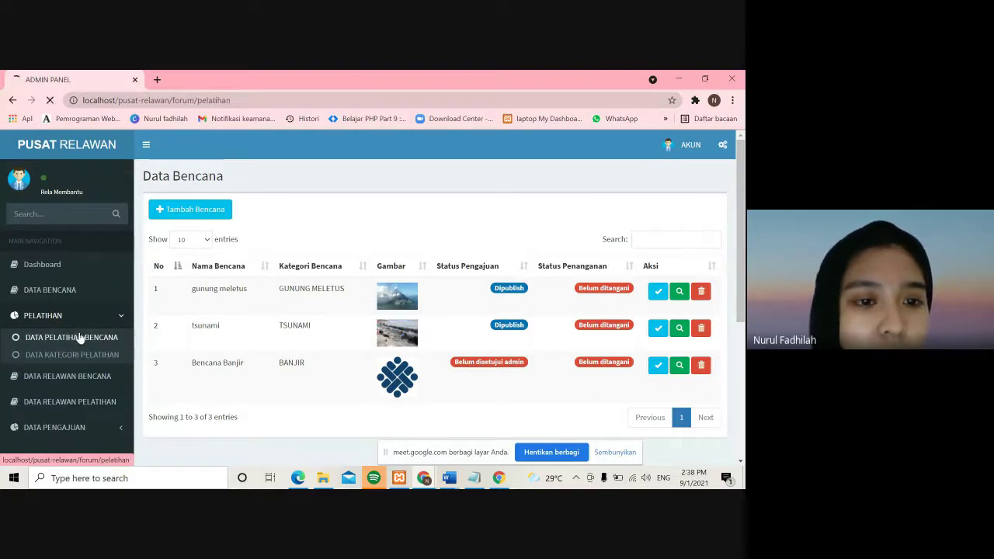
pyautogui.click(198, 208)
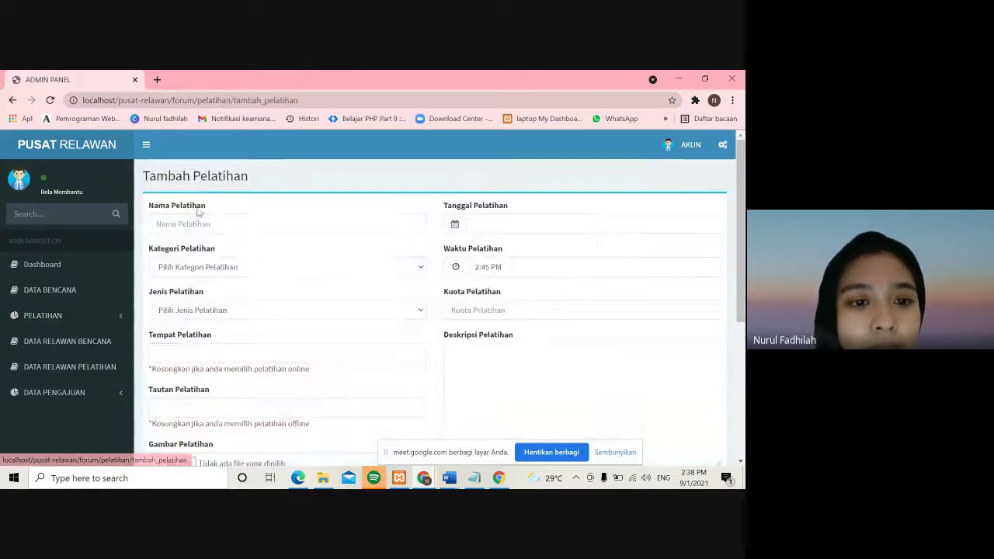
pyautogui.click(195, 223)
pyautogui.write('pelatihan kebakaran')
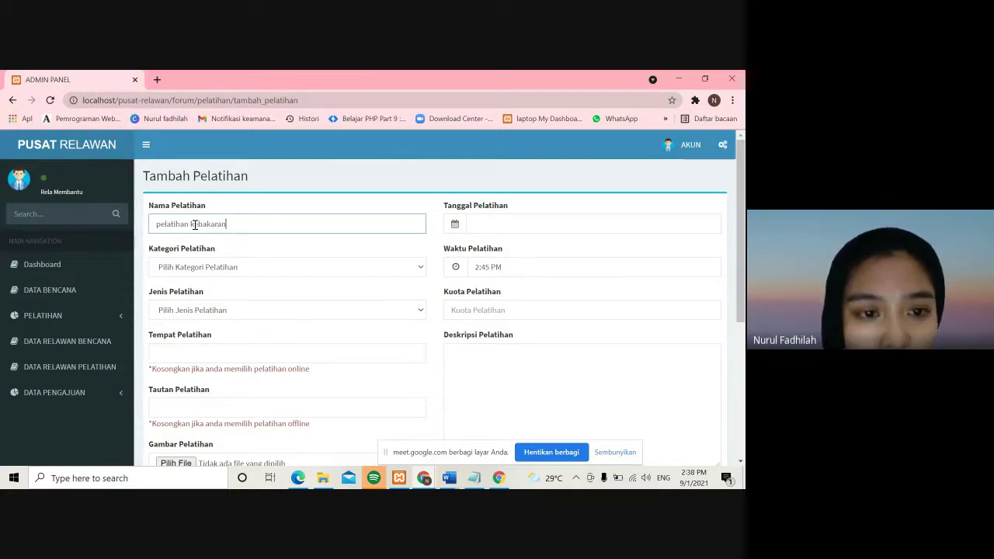
pyautogui.click(196, 266)
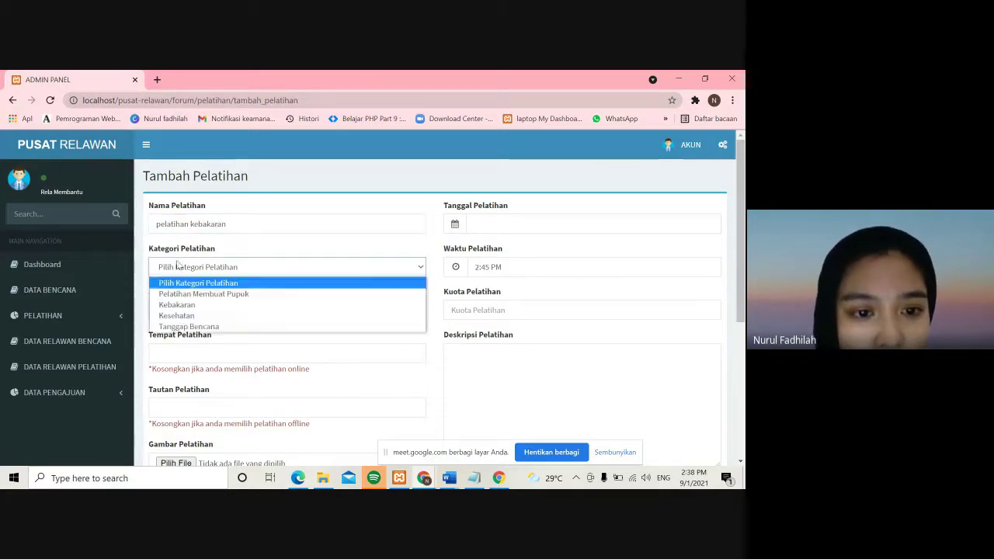
pyautogui.click(180, 266)
pyautogui.click(180, 266)
pyautogui.click(182, 305)
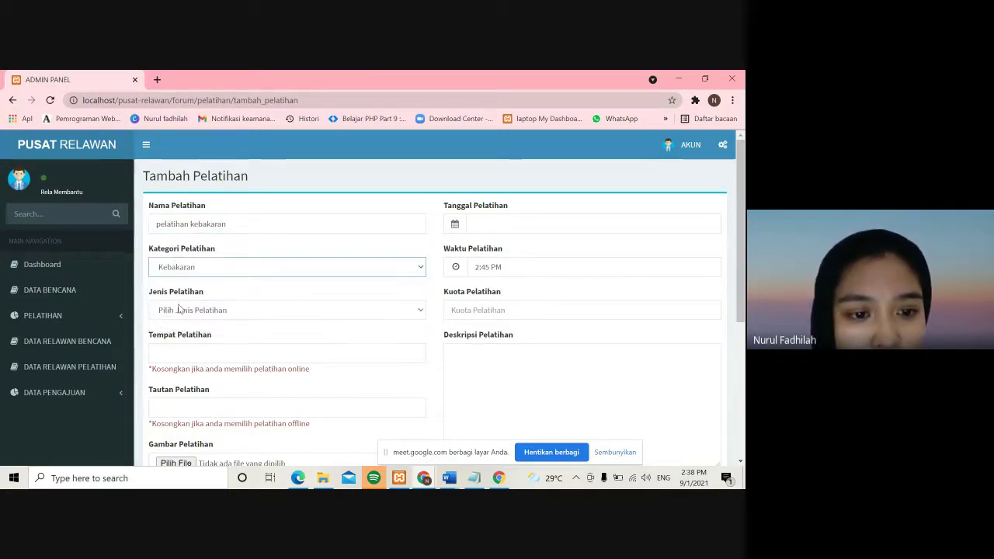
# - Make the training OFFLINE, held at 'lapangan kantin'
pyautogui.click(191, 354)
pyautogui.click(150, 310)
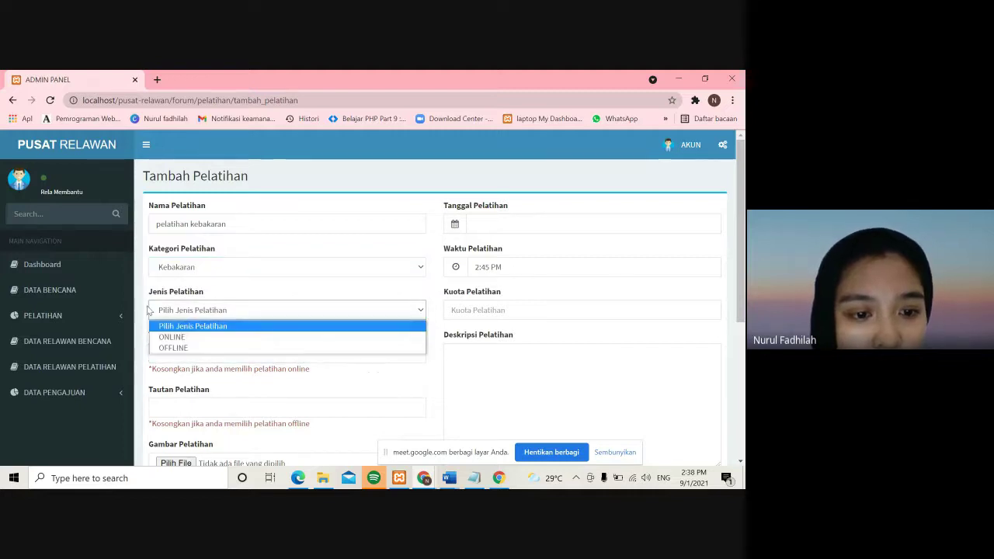
pyautogui.click(171, 349)
pyautogui.click(171, 348)
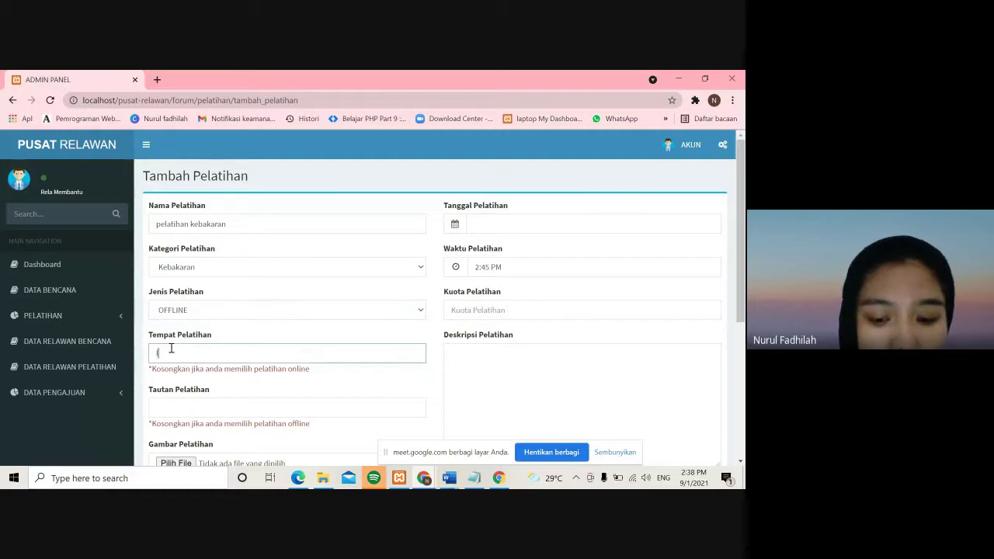
pyautogui.write('lapangan')
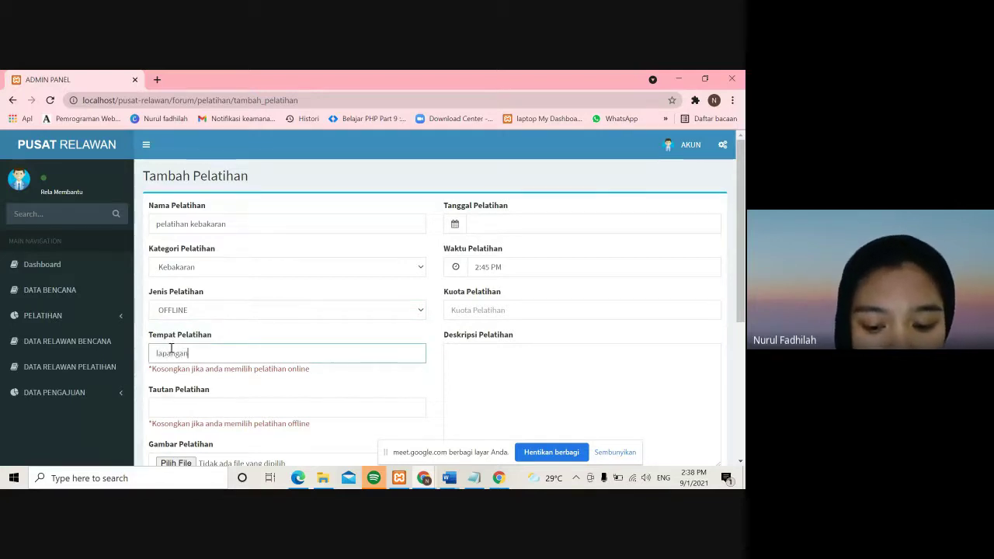
pyautogui.write(' kantin')
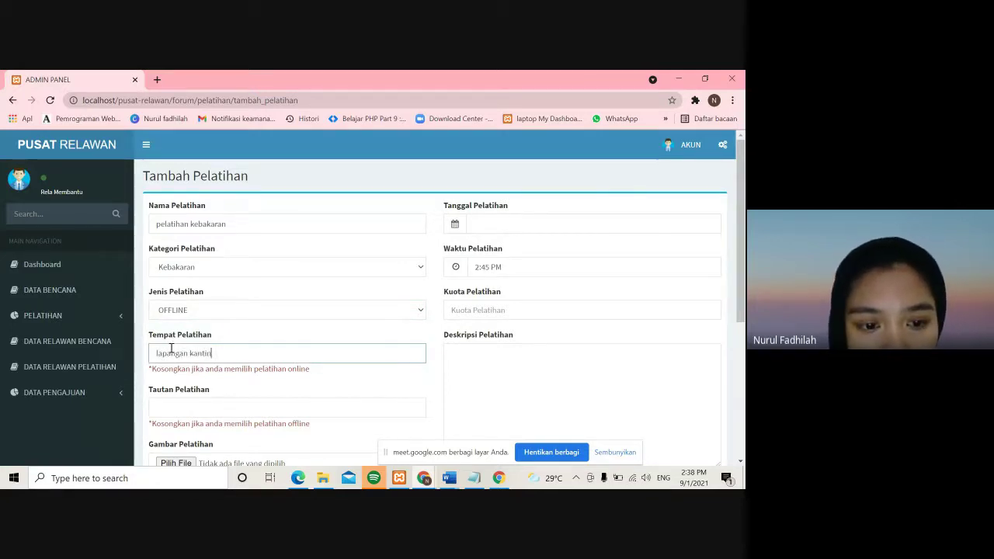
pyautogui.scroll(-2, 170, 351)
pyautogui.click(173, 402)
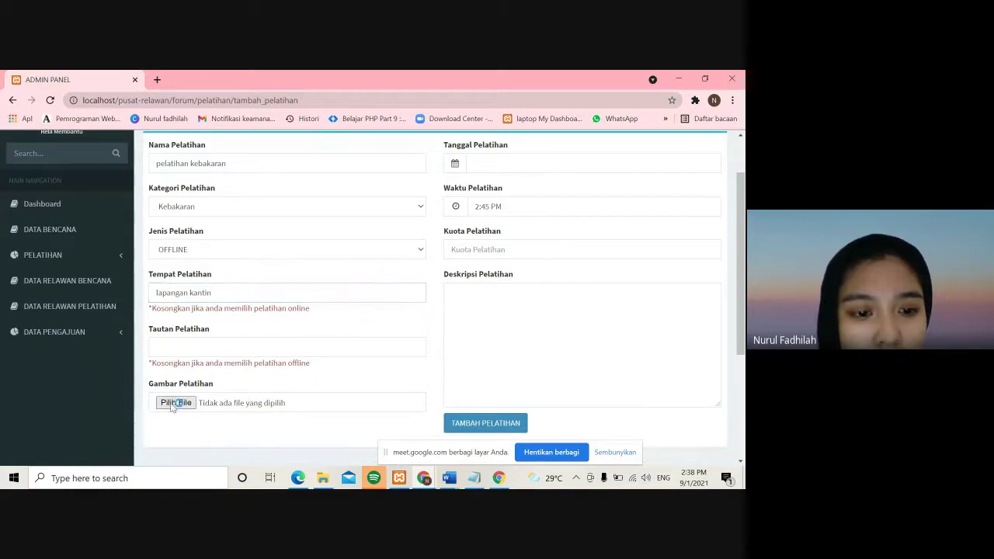
# - Attach the logo image from Downloads as the training picture
pyautogui.scroll(-1, 181, 218)
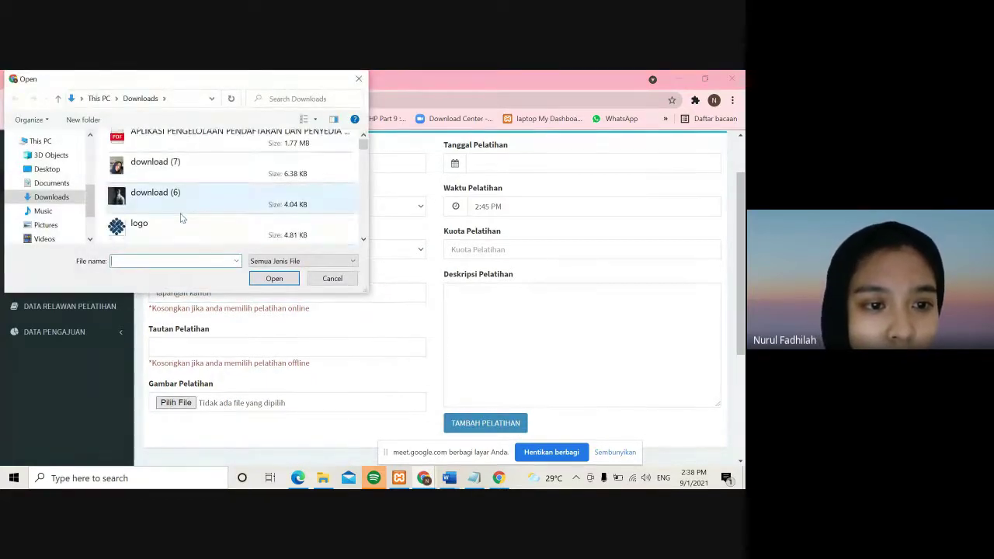
pyautogui.click(181, 207)
pyautogui.click(233, 237)
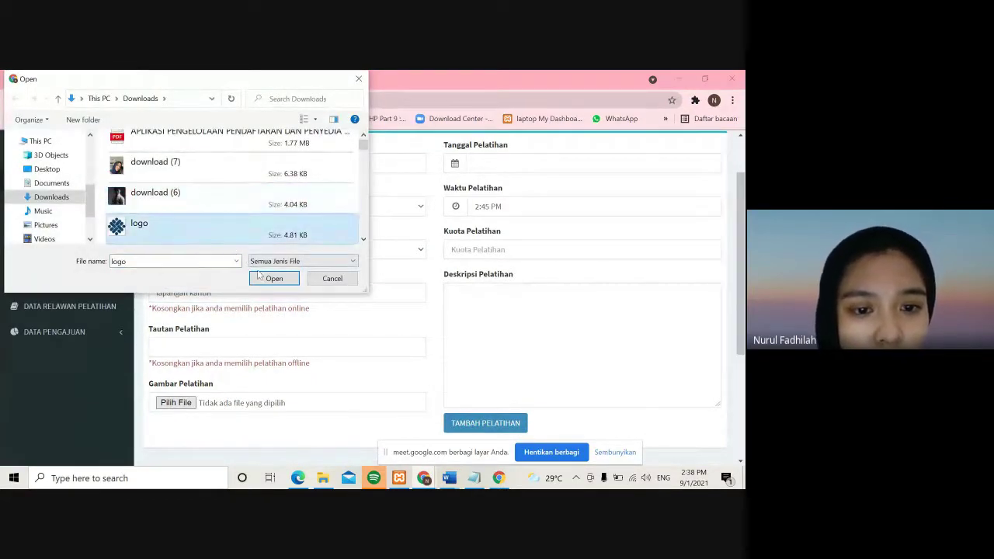
pyautogui.click(267, 278)
pyautogui.scroll(1, 556, 192)
# - Set the training date to 09/09/2021, time 6:45 PM, and quota 7
pyautogui.click(532, 198)
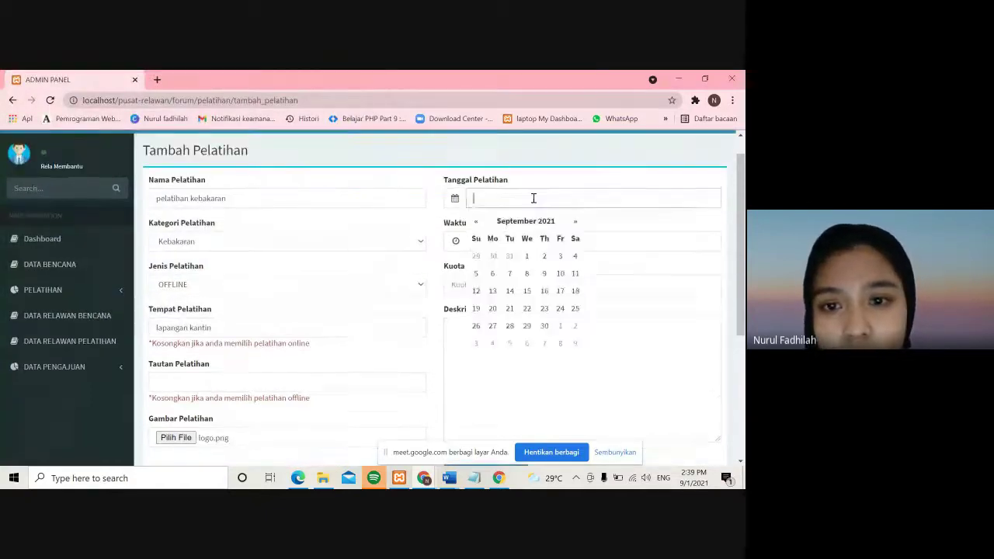
pyautogui.click(544, 275)
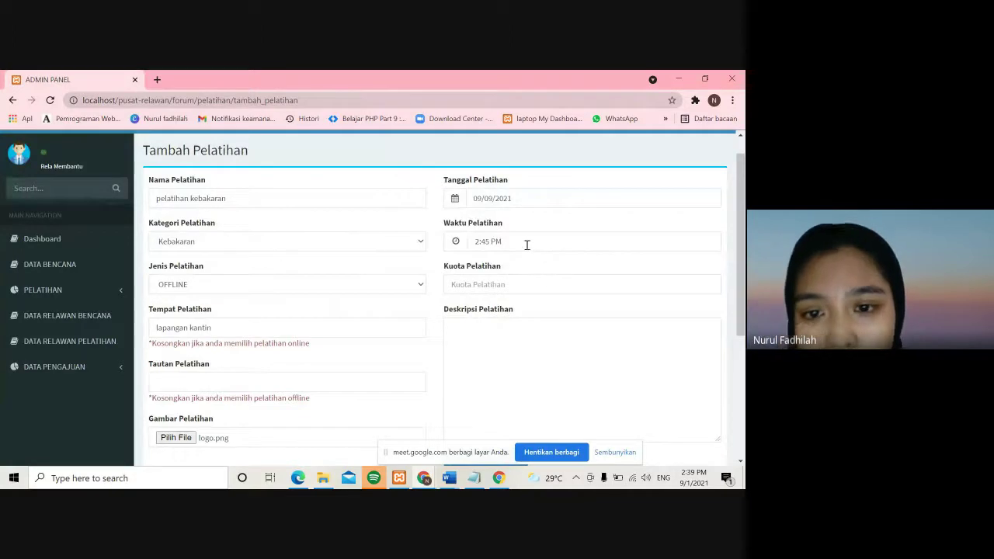
pyautogui.click(520, 243)
pyautogui.click(481, 267)
pyautogui.click(482, 267)
pyautogui.click(481, 267)
pyautogui.click(481, 267)
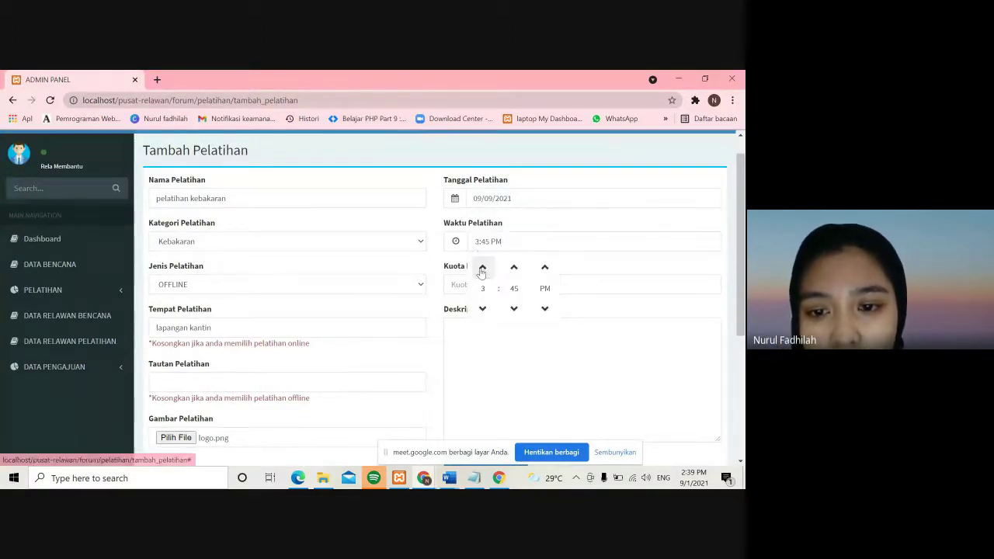
pyautogui.click(455, 284)
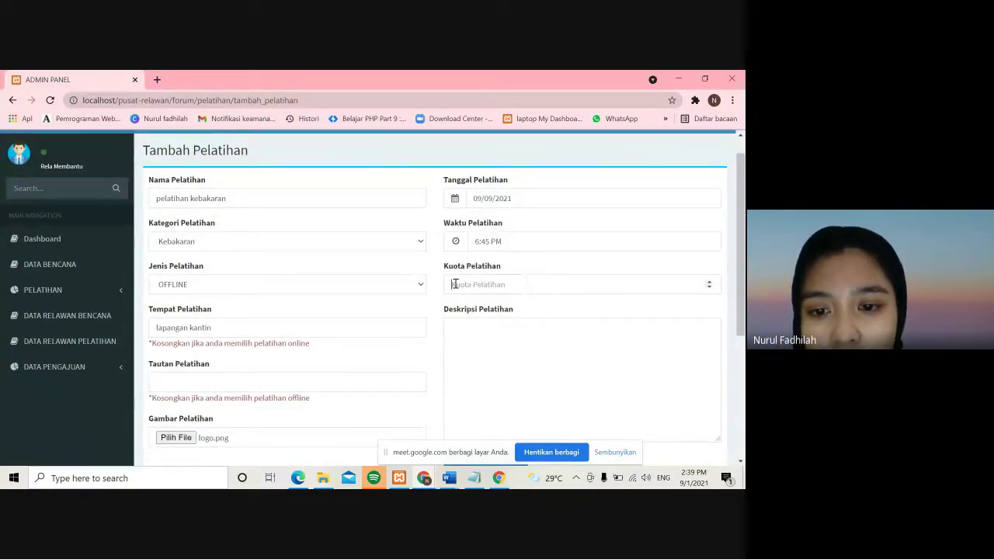
pyautogui.write('7')
# - Describe it as 'pelatihan untuk keba…' and save the training record
pyautogui.click(586, 336)
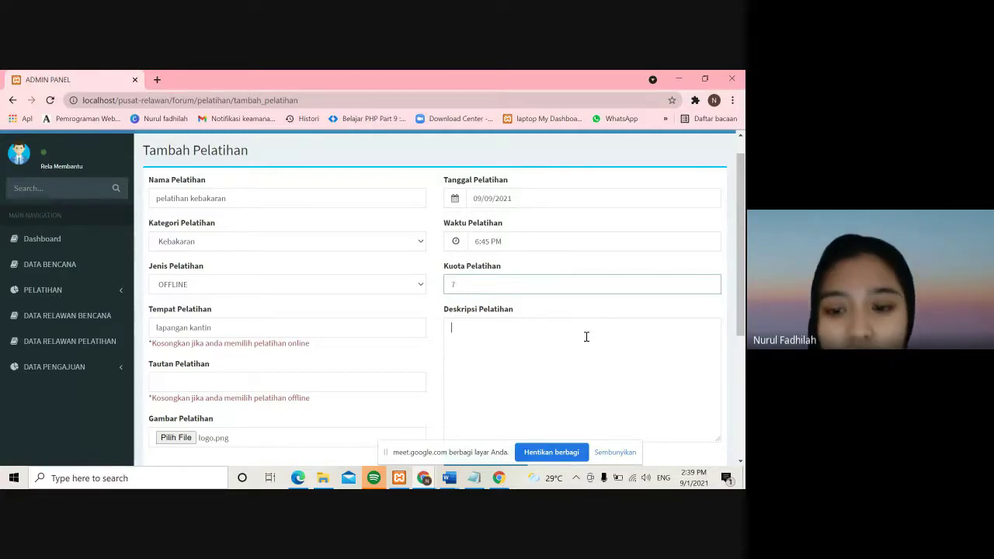
pyautogui.write('pelatihan untu')
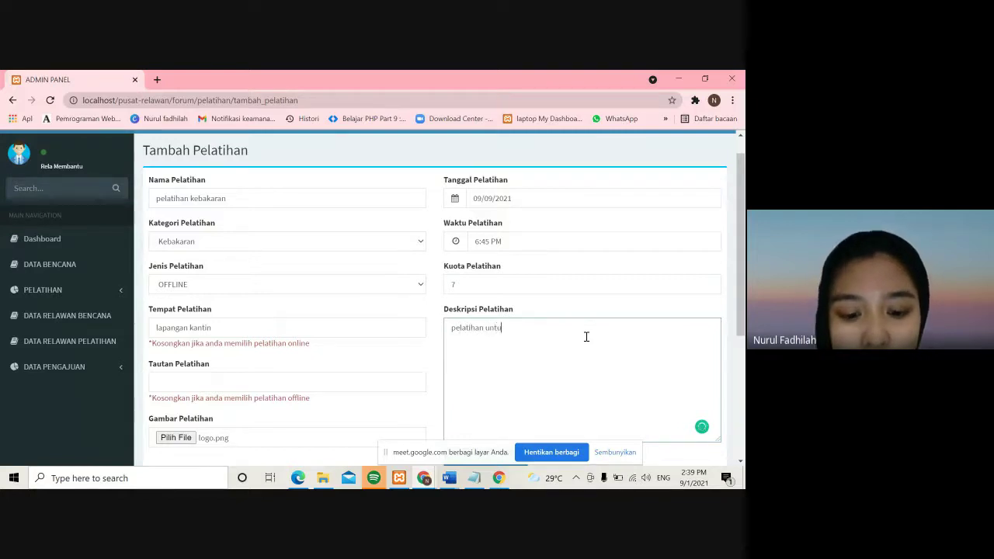
pyautogui.write('k kebakaran')
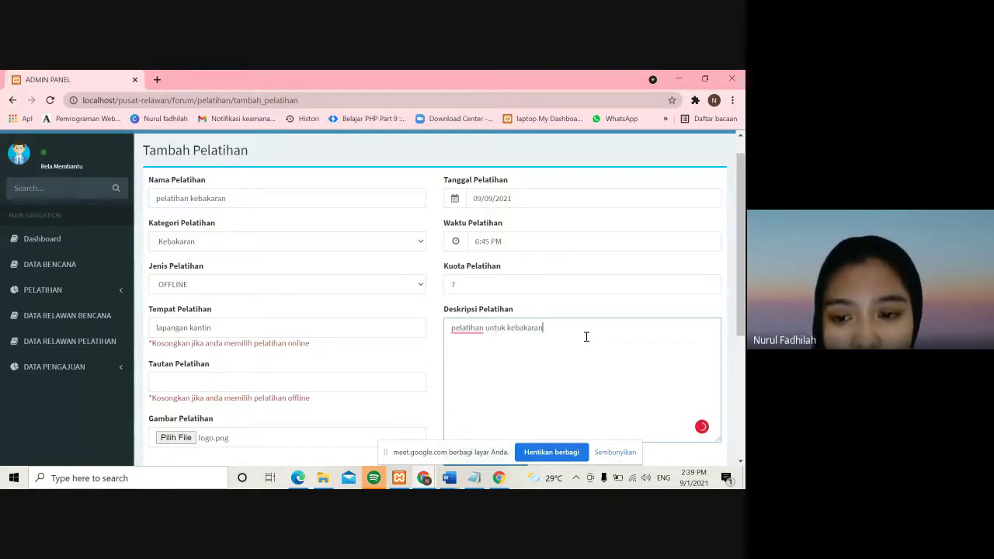
pyautogui.scroll(-3, 586, 336)
pyautogui.click(492, 349)
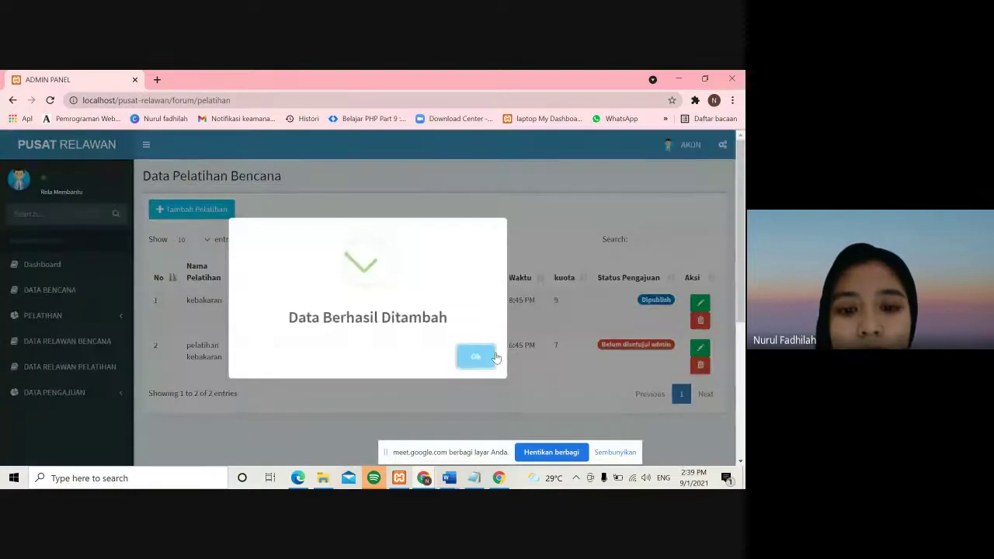
pyautogui.click(495, 357)
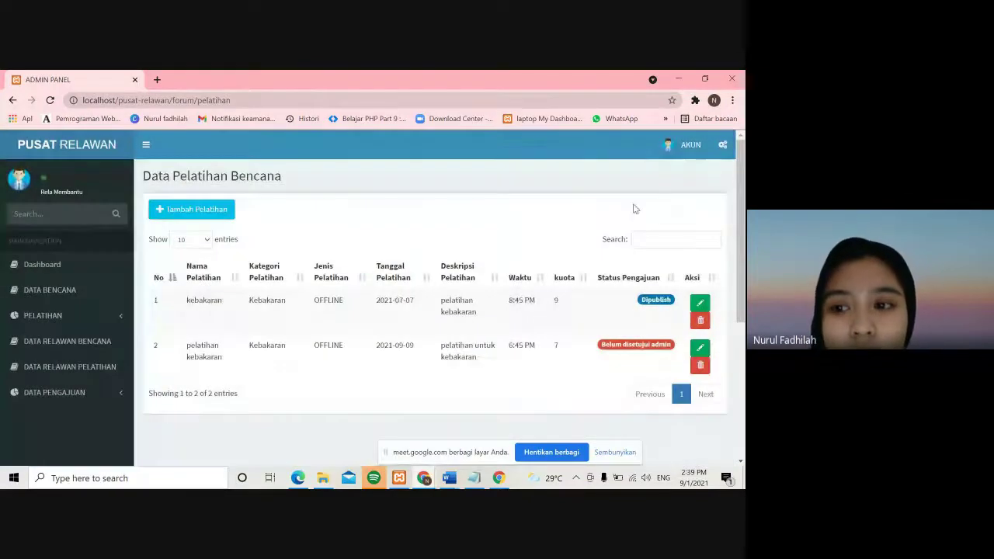
# - Log out of the forum account and sign in with the saved super admin login
pyautogui.click(690, 148)
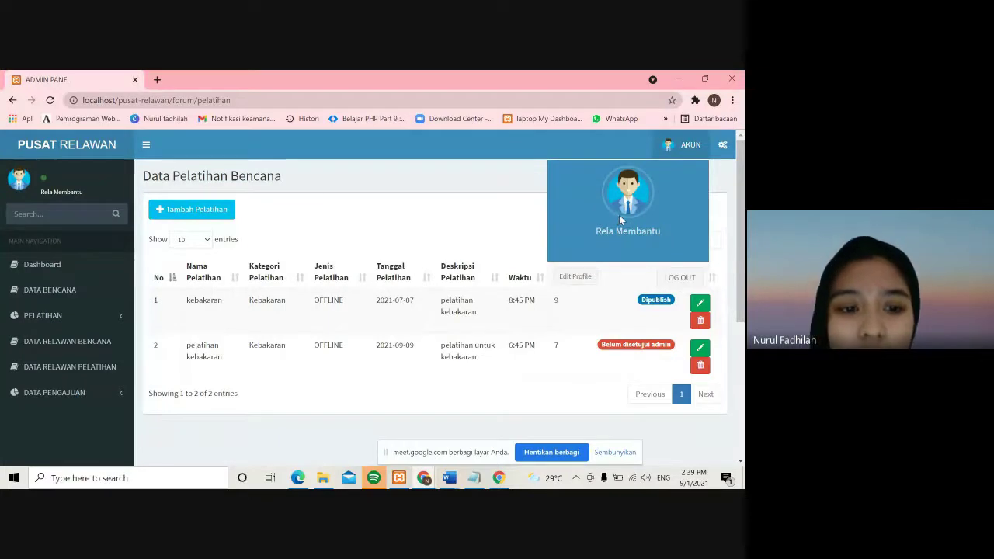
pyautogui.click(680, 277)
pyautogui.click(161, 342)
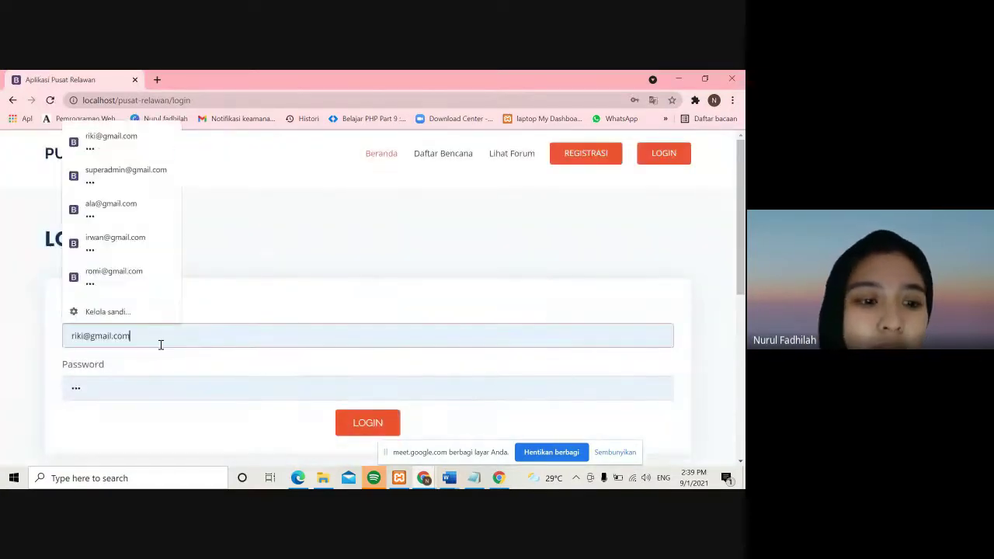
pyautogui.click(138, 184)
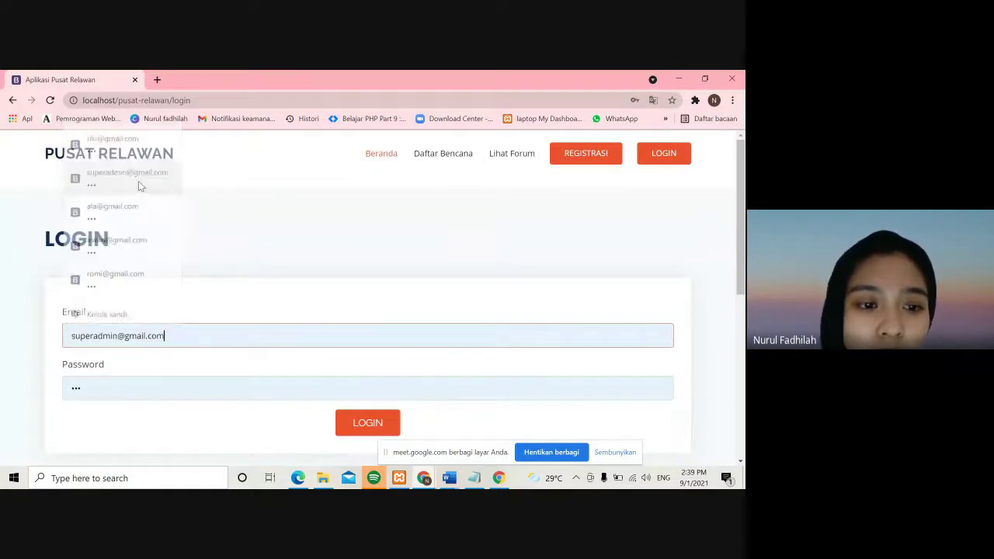
pyautogui.click(338, 426)
pyautogui.click(81, 349)
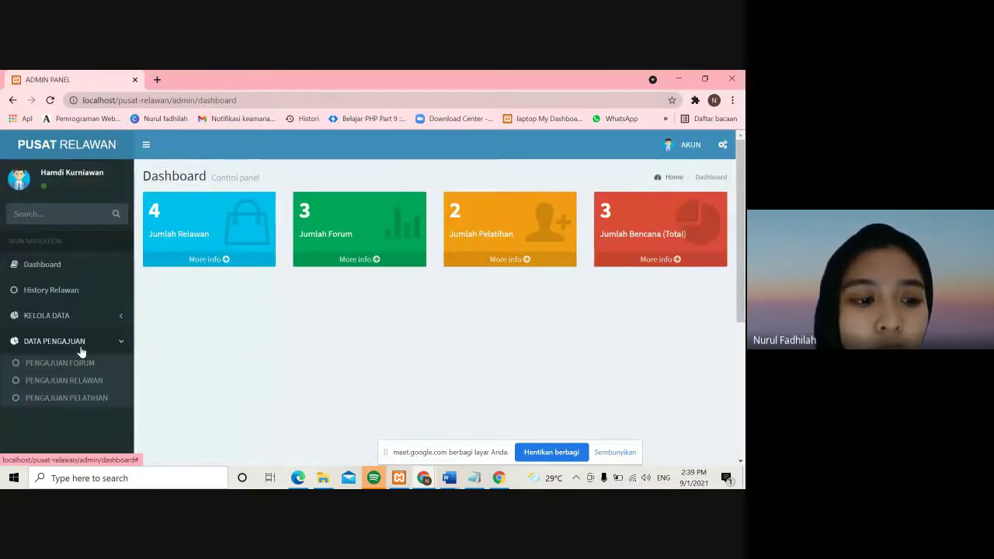
# - Approve the pending 'pelatihan kebakaran' training submission
pyautogui.click(78, 402)
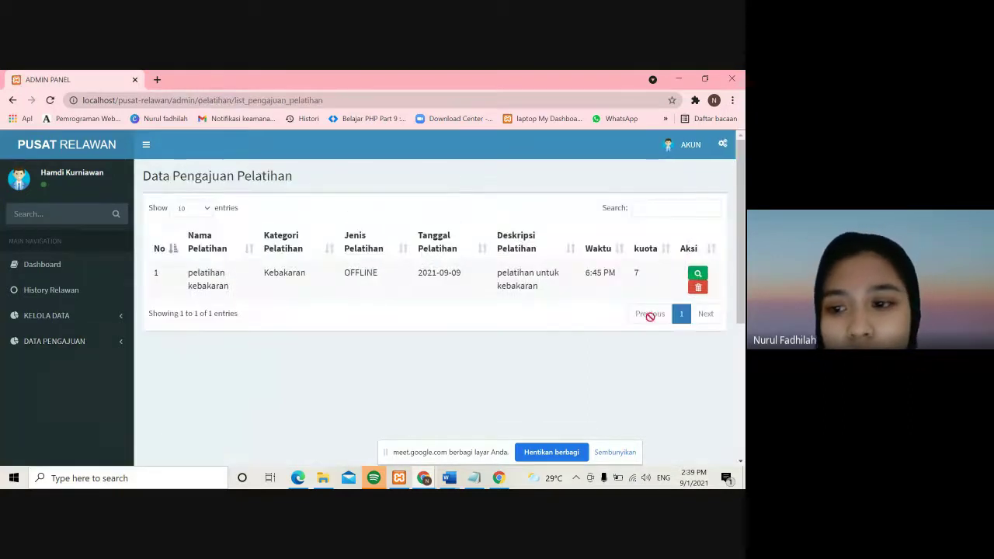
pyautogui.click(697, 274)
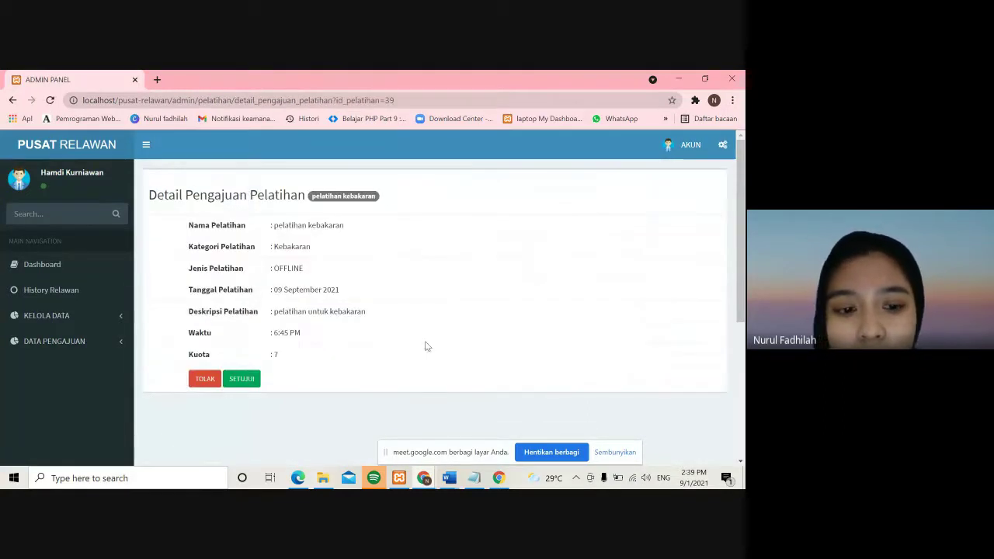
pyautogui.click(259, 379)
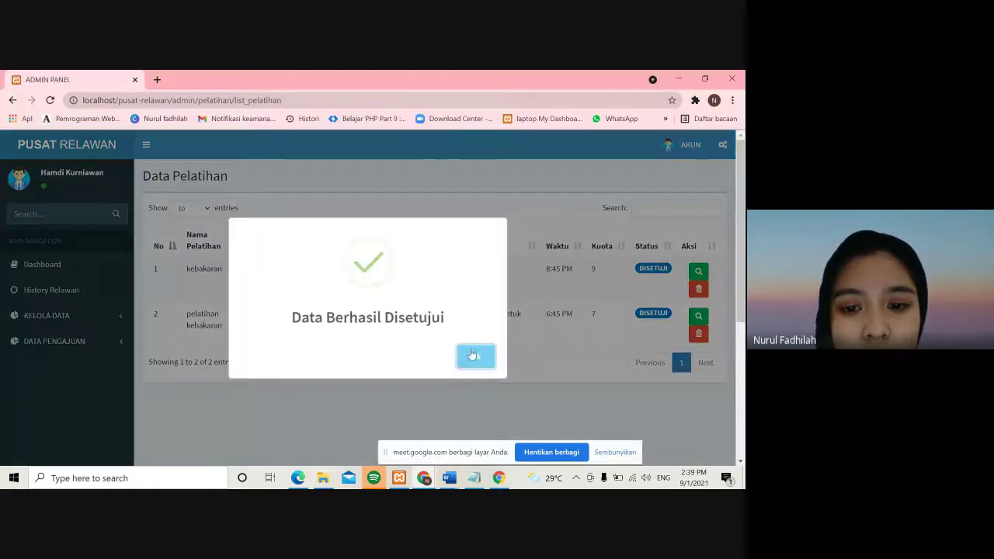
pyautogui.click(486, 359)
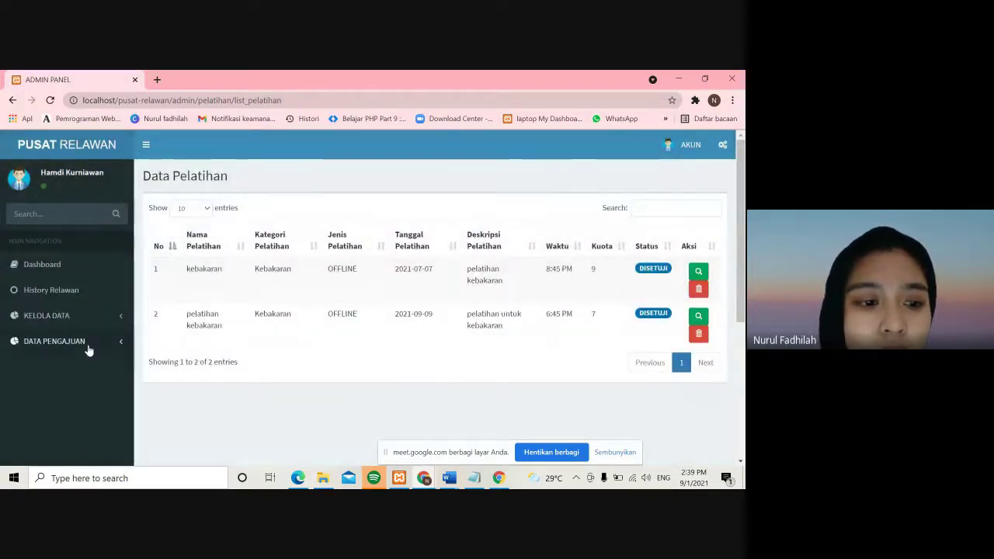
# - Approve the pending 'Bencana Banjir' disaster submission
pyautogui.click(87, 348)
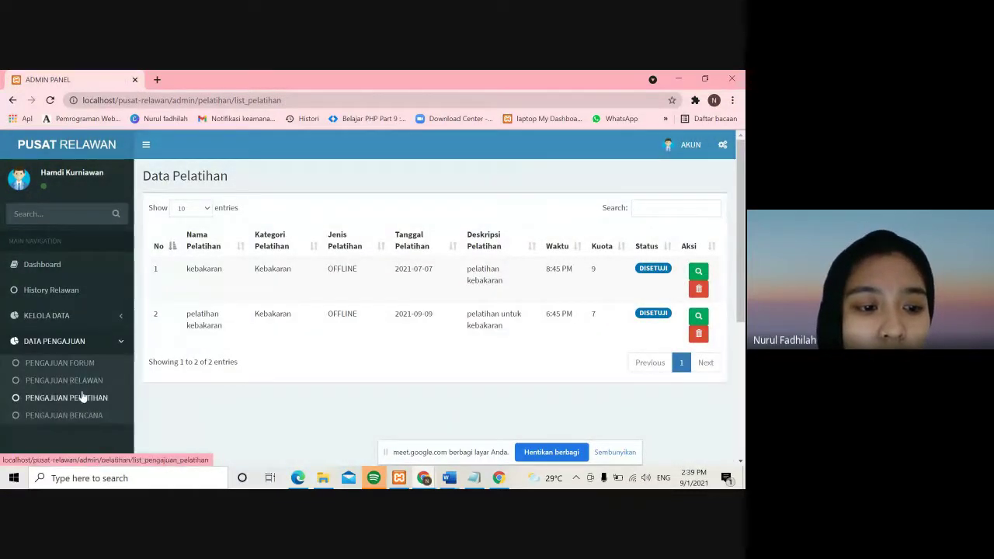
pyautogui.click(91, 416)
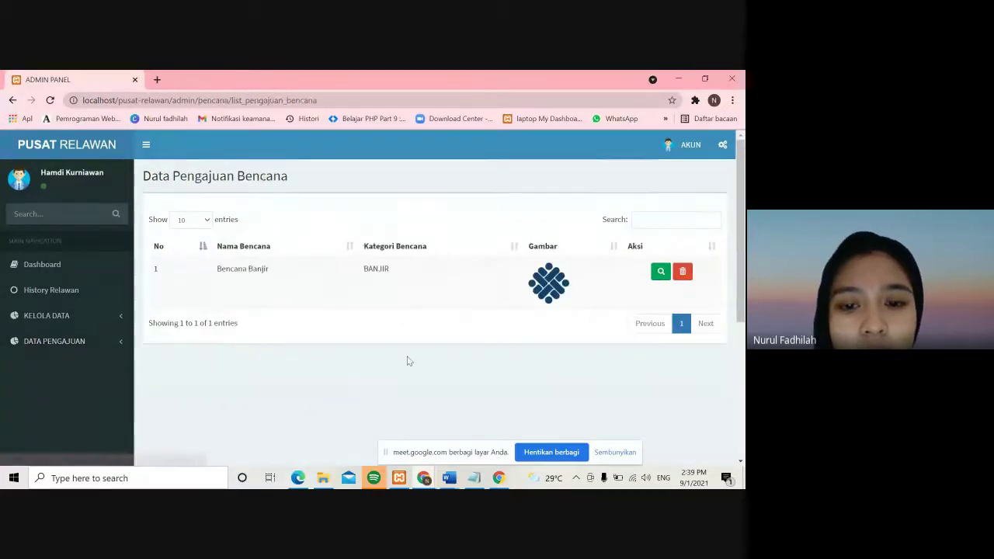
pyautogui.click(660, 272)
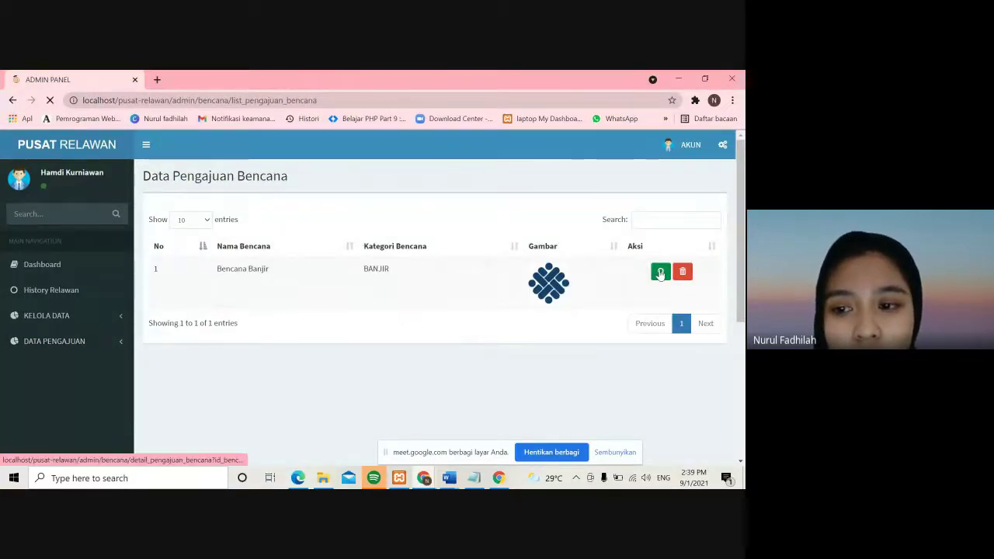
pyautogui.scroll(-4, 433, 346)
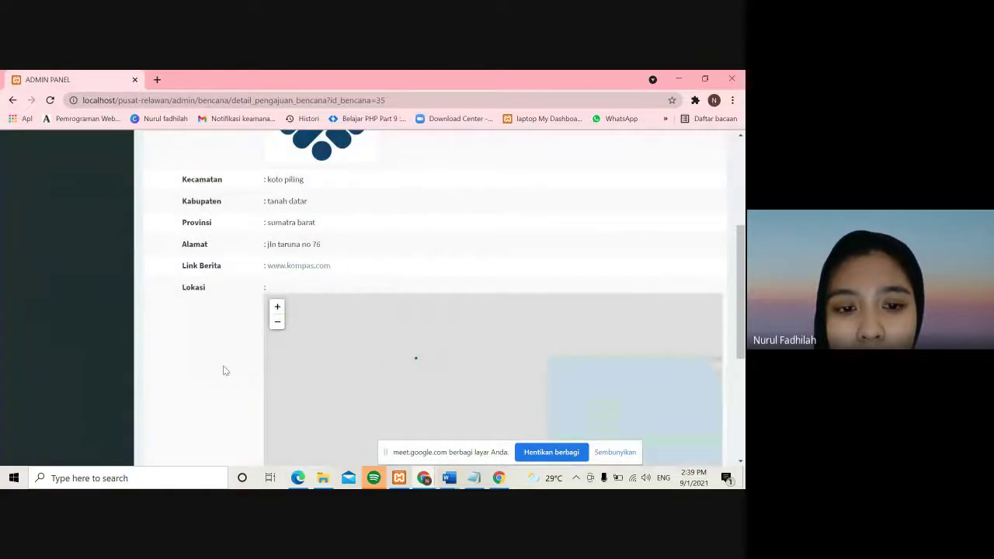
pyautogui.scroll(-5, 222, 368)
pyautogui.click(455, 406)
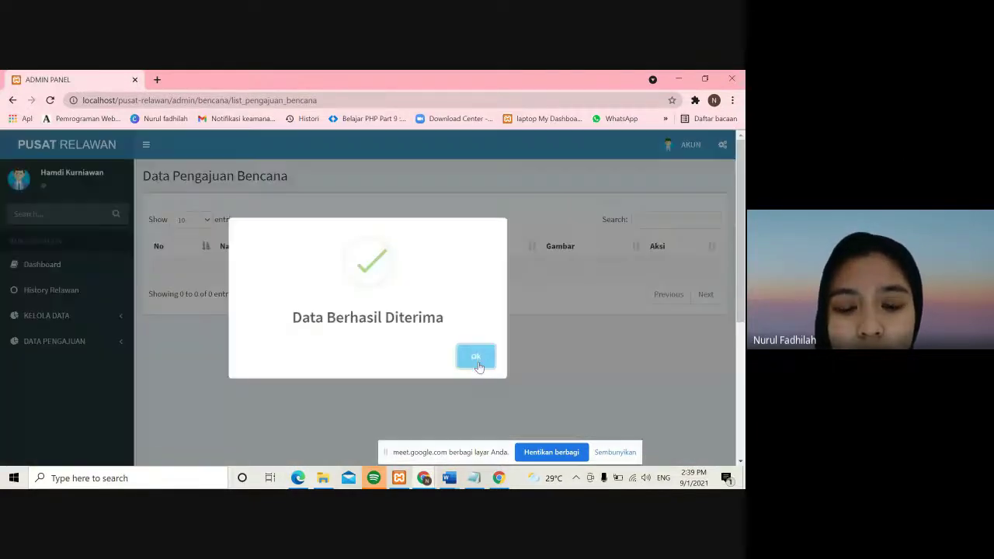
pyautogui.click(473, 356)
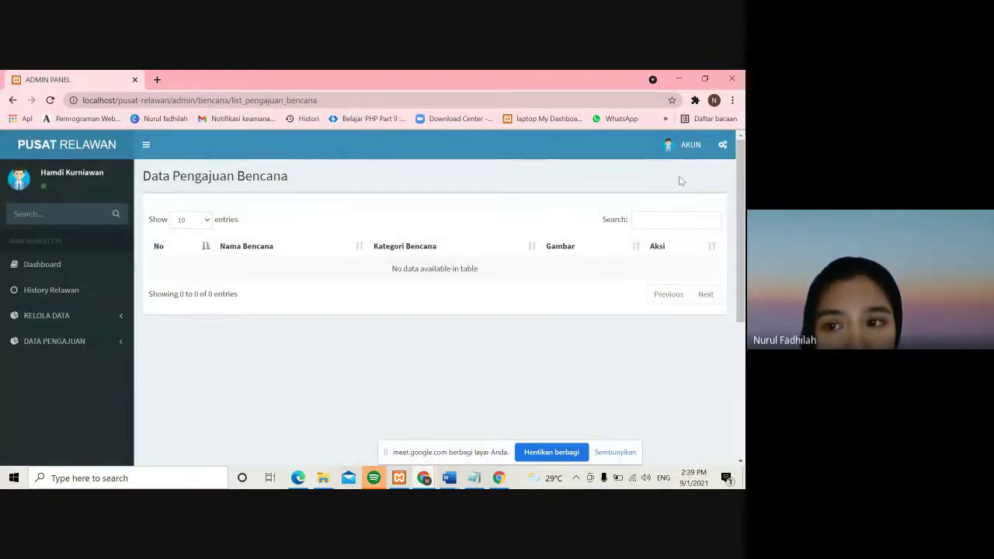
pyautogui.click(688, 145)
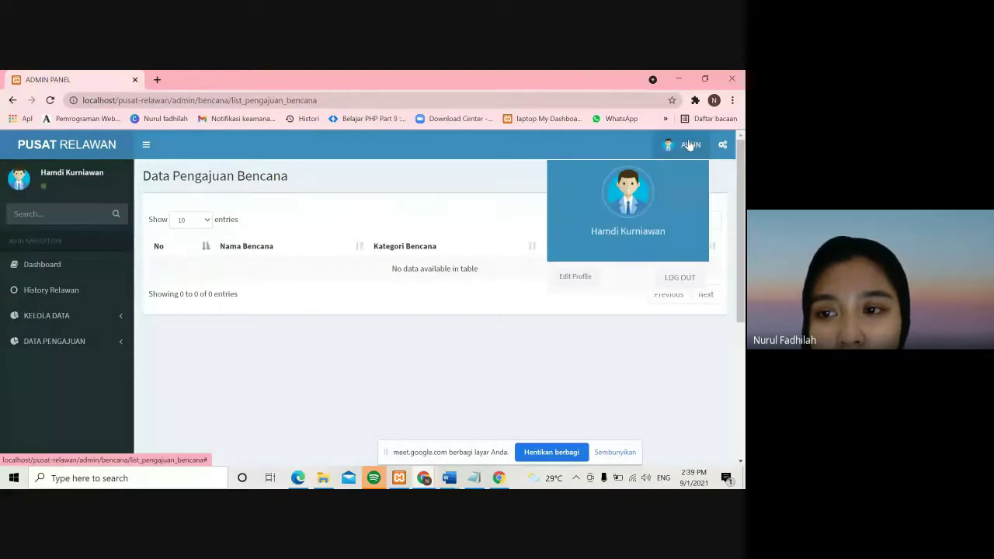
# - Log out of the admin, log back into the forum account, and view its disaster list
pyautogui.click(680, 277)
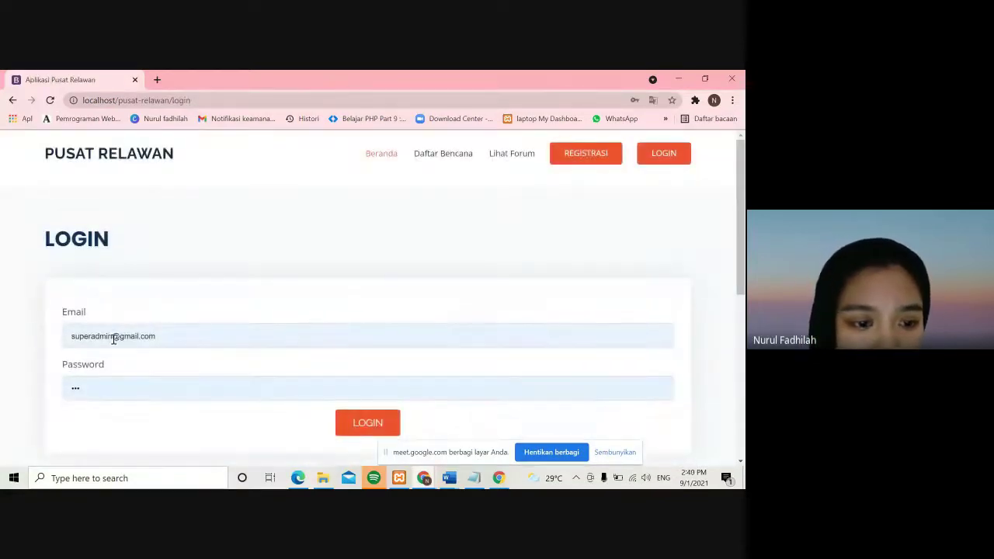
pyautogui.click(111, 338)
pyautogui.press('BackSpace')
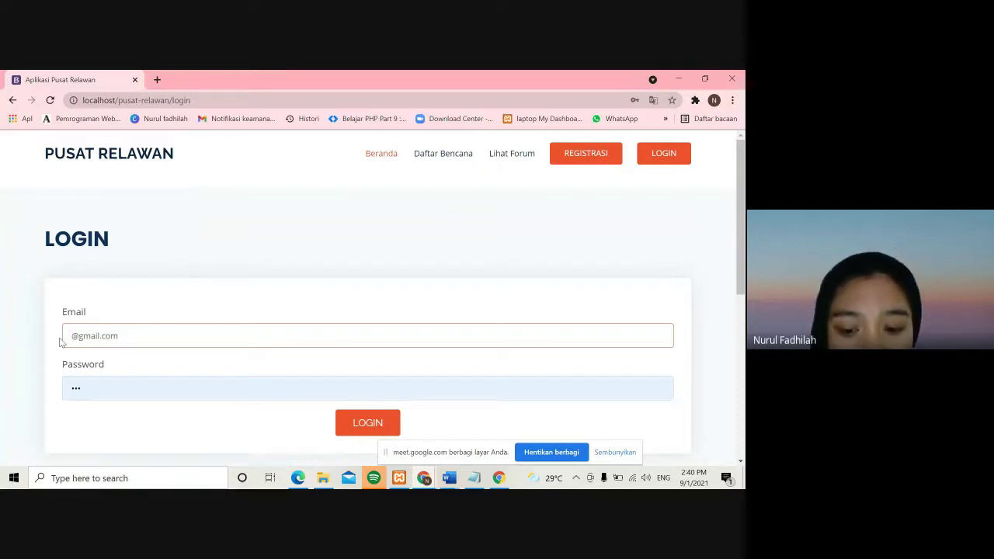
pyautogui.press('Return')
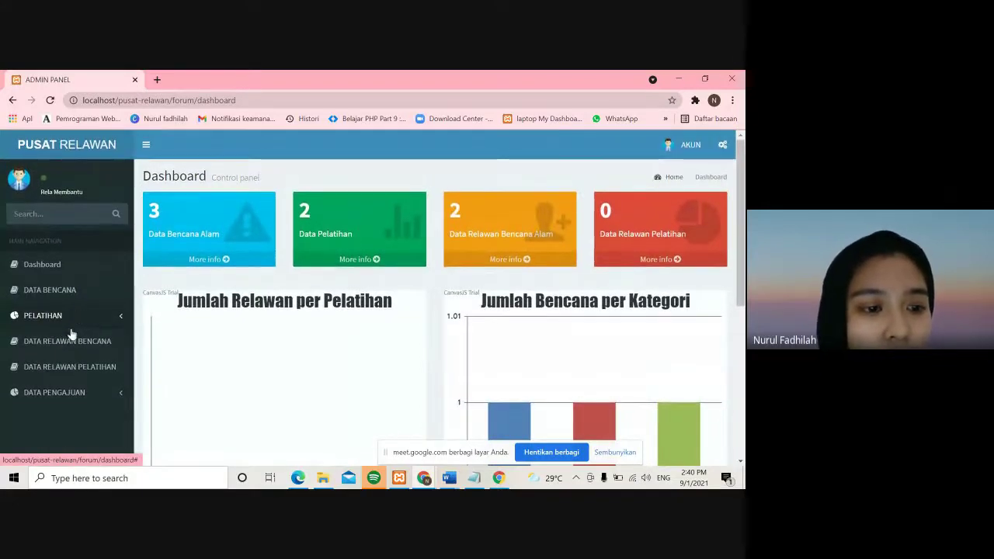
pyautogui.click(67, 291)
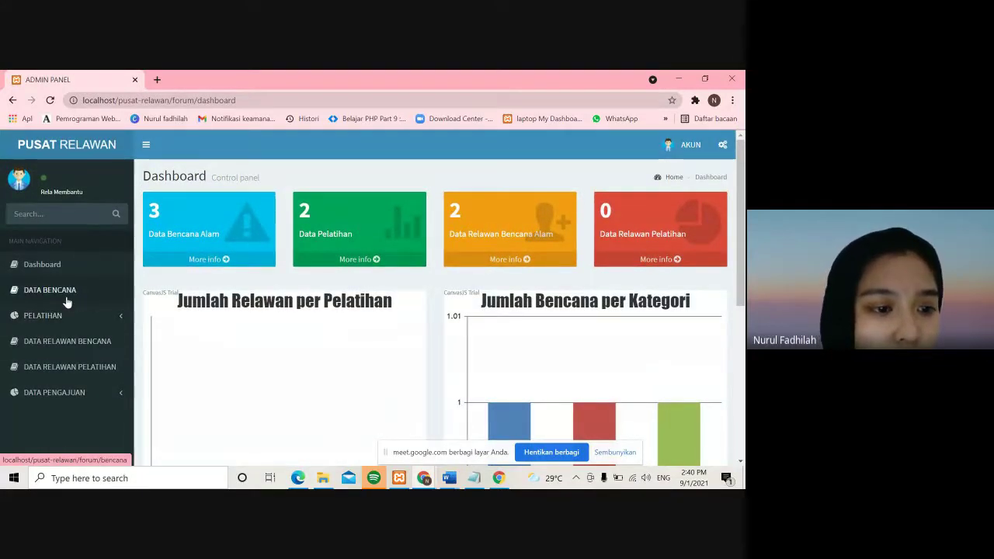
pyautogui.click(684, 145)
# - Log out and return to the public Beranda page, scrolling down to the forum list
pyautogui.click(677, 278)
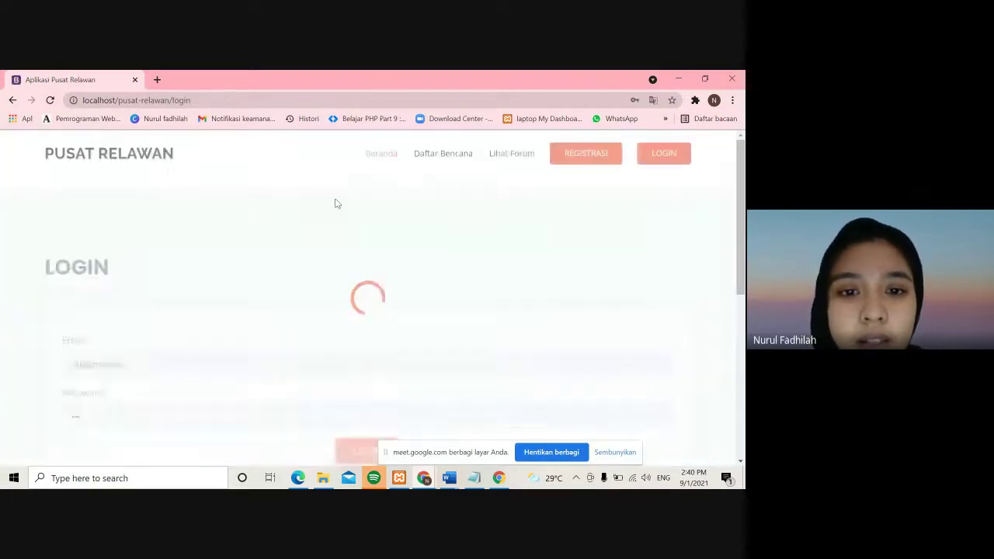
pyautogui.click(396, 157)
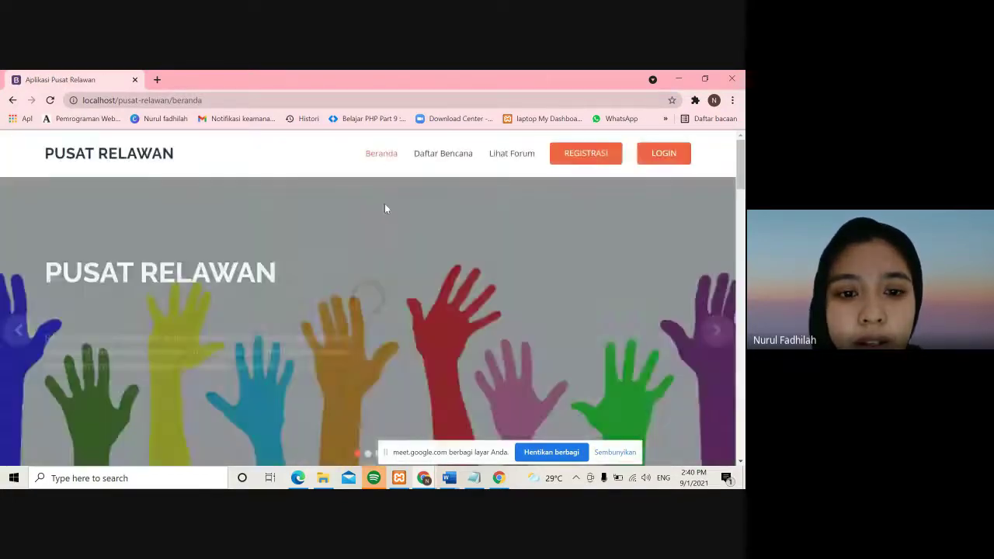
pyautogui.scroll(-2, 384, 195)
pyautogui.scroll(-3, 384, 200)
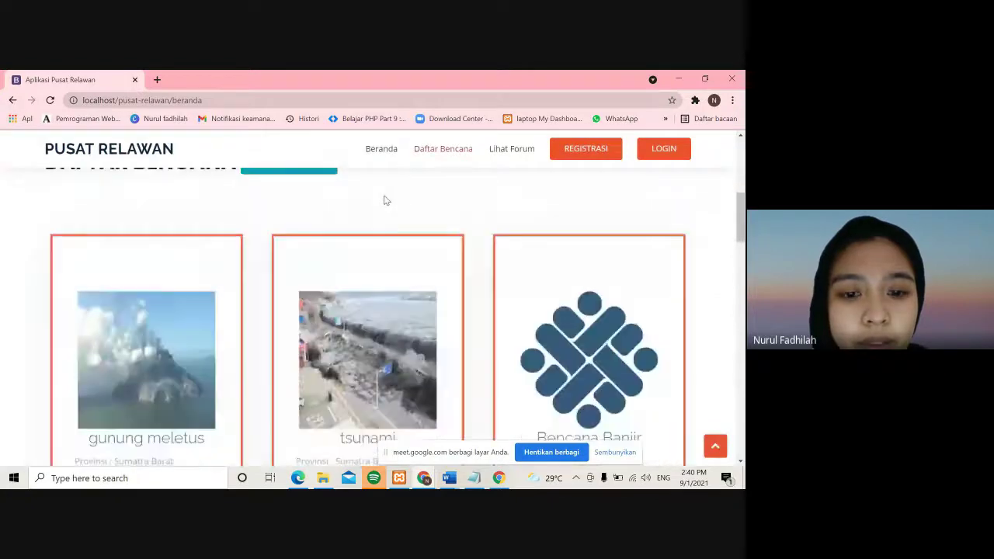
pyautogui.scroll(-1, 604, 324)
pyautogui.scroll(-6, 604, 324)
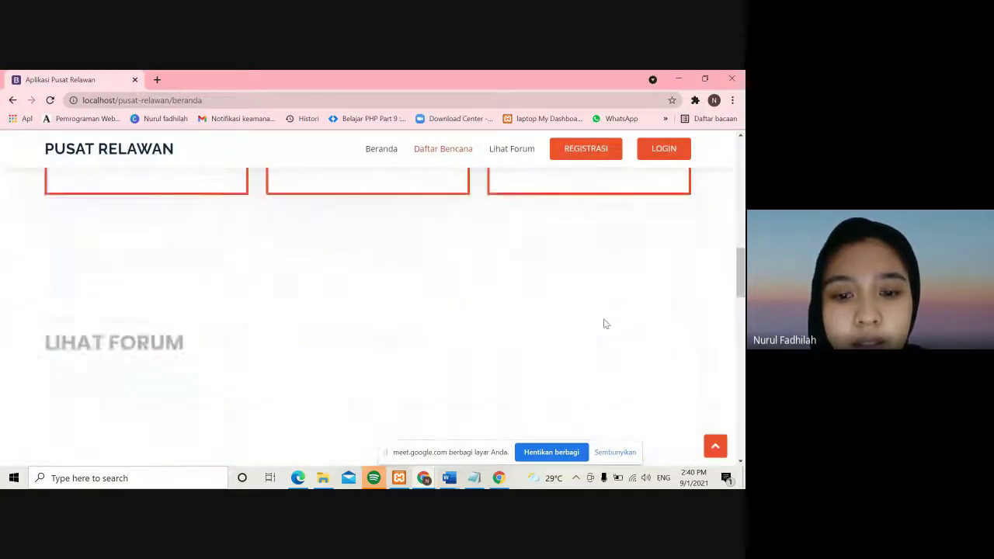
pyautogui.scroll(5, 605, 323)
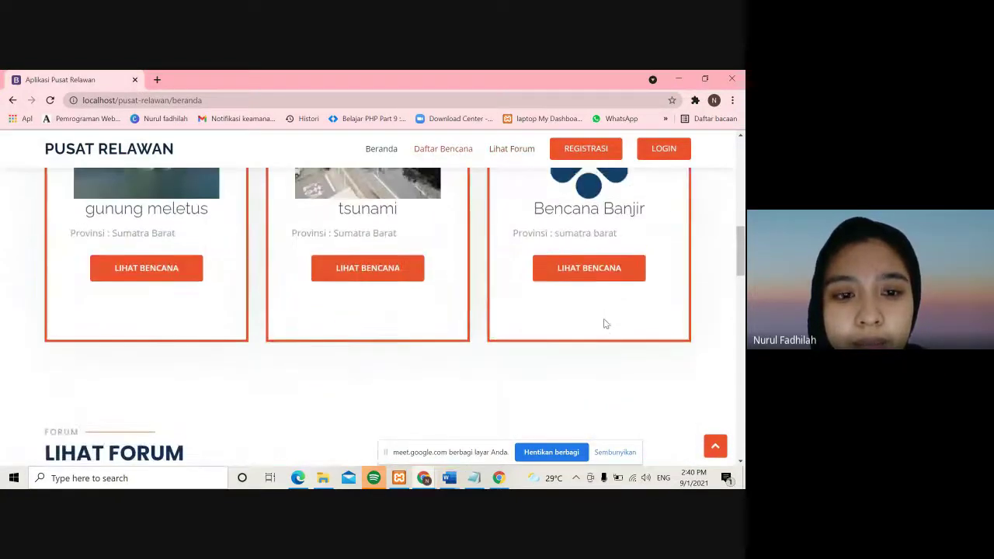
pyautogui.scroll(-6, 604, 323)
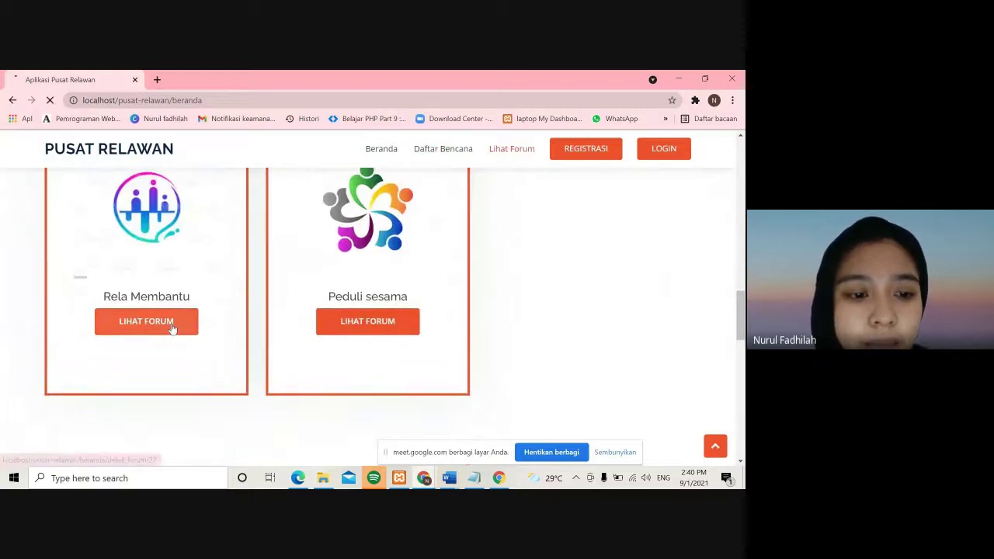
# - Open the Rela Membantu forum page and review its address, website and both fire trainings
pyautogui.click(173, 329)
pyautogui.scroll(-2, 200, 352)
pyautogui.scroll(-6, 200, 353)
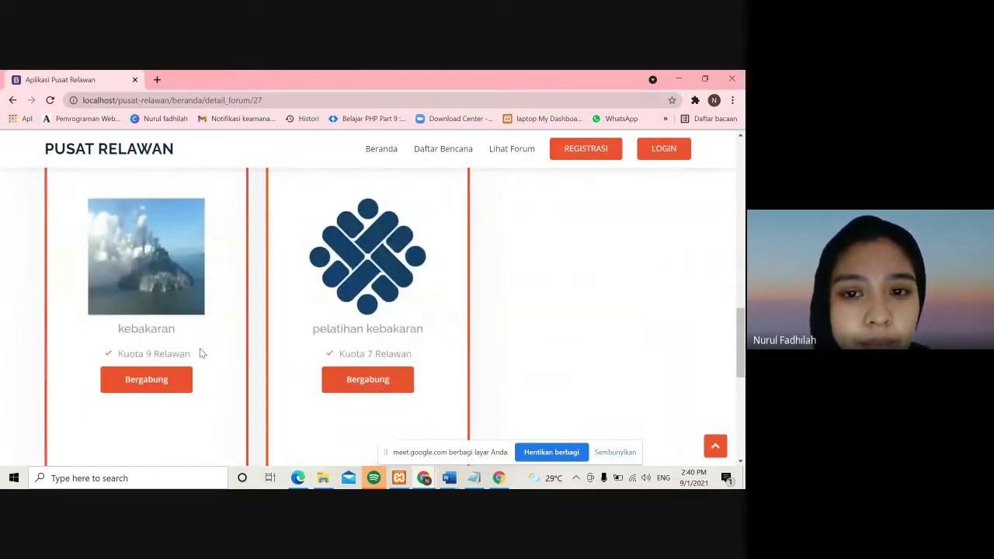
pyautogui.scroll(4, 200, 350)
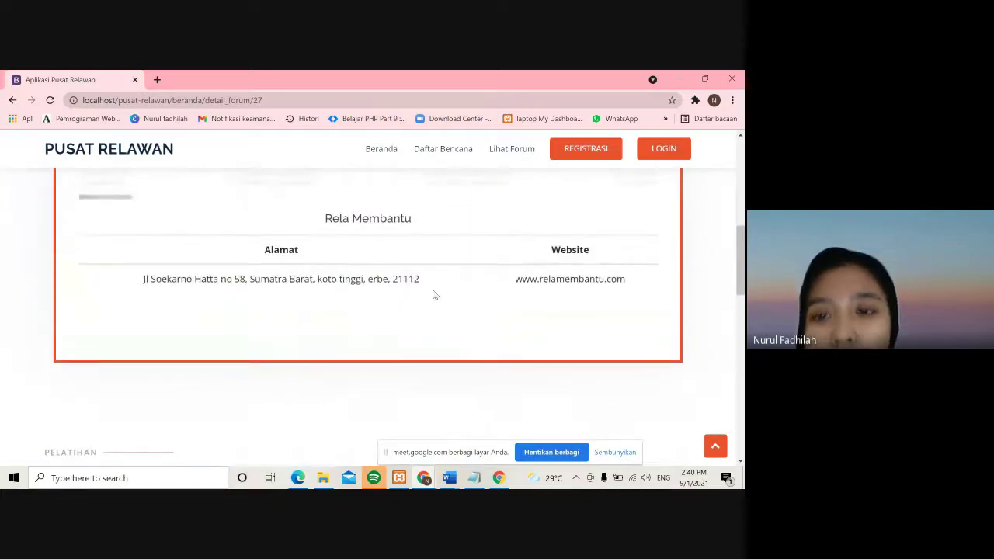
# - Sign in to the admin account by replacing the account name in the saved email
pyautogui.click(663, 149)
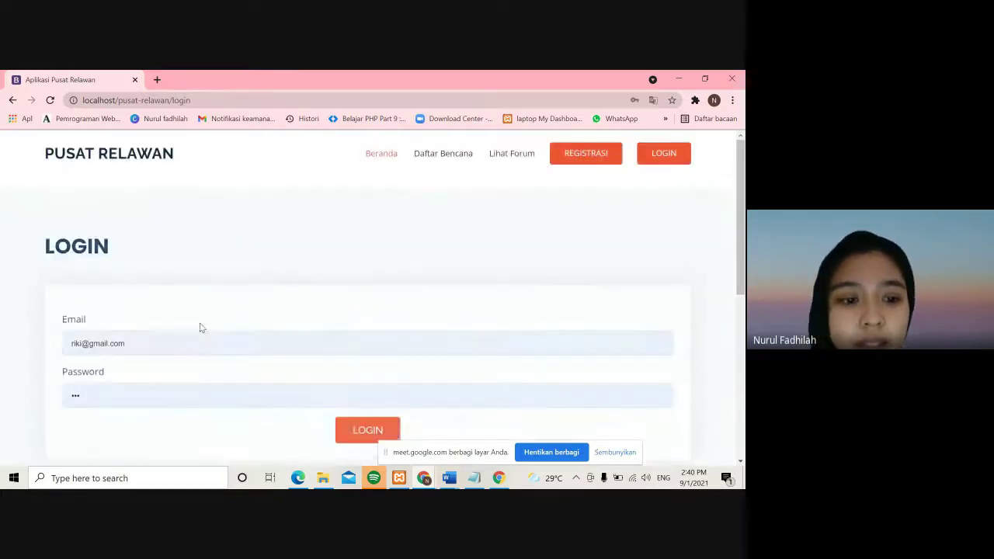
pyautogui.click(181, 340)
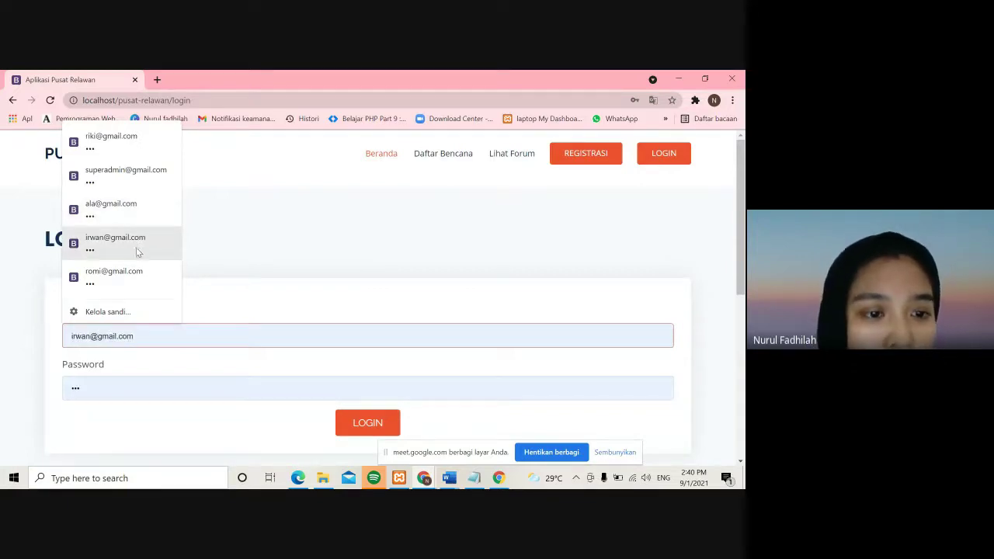
pyautogui.doubleClick(81, 335)
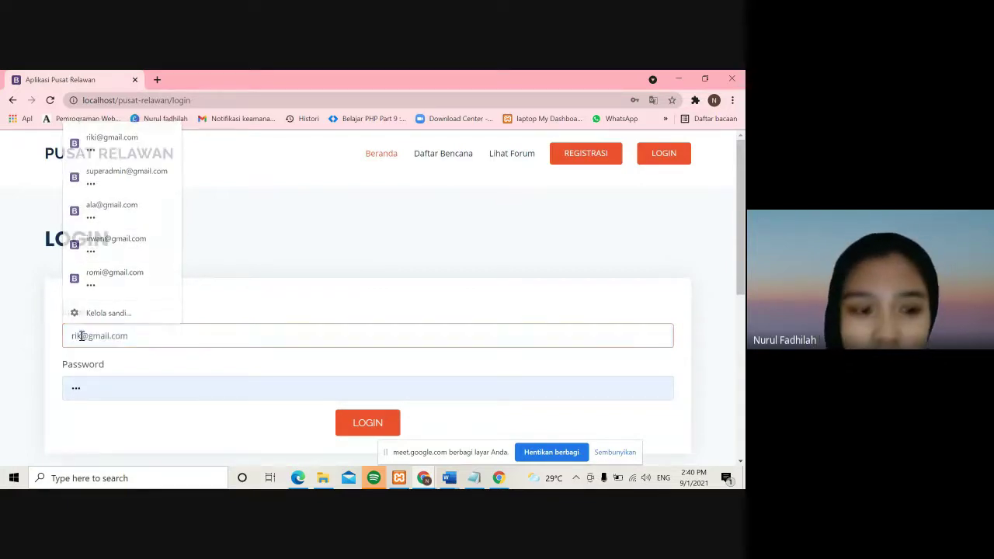
pyautogui.press('BackSpace')
pyautogui.write('sit')
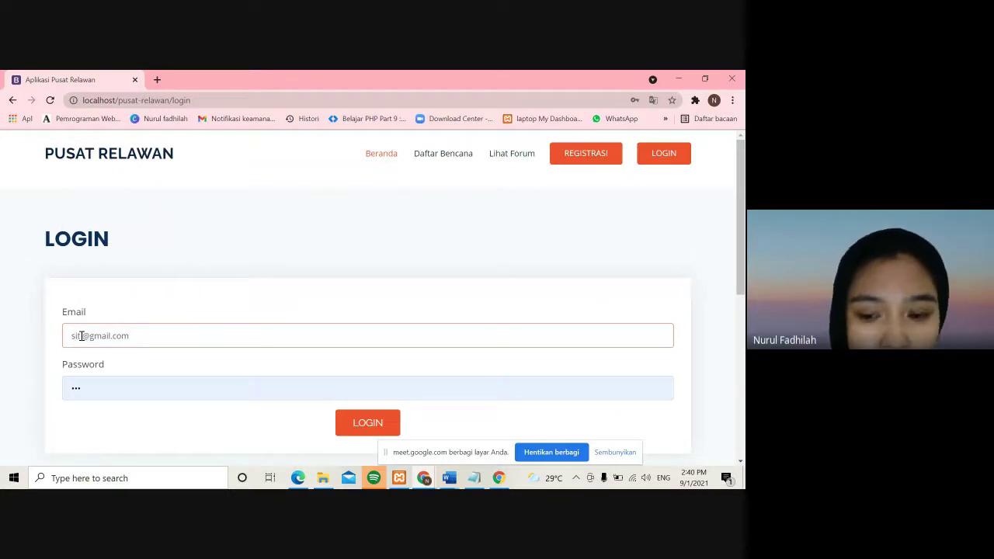
pyautogui.write('i')
pyautogui.press('Return')
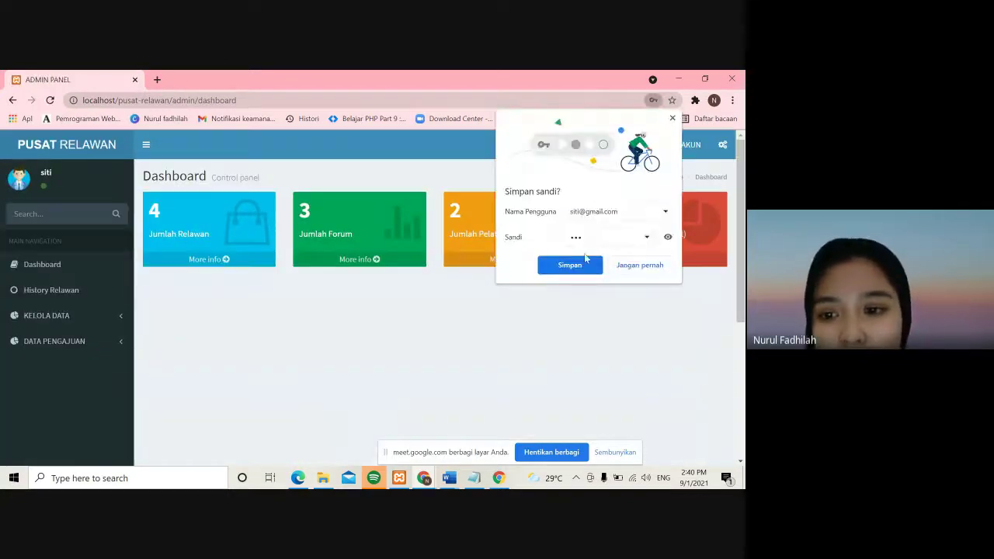
# - Save the admin password in Chrome, then log out of the admin account
pyautogui.click(585, 258)
pyautogui.click(677, 145)
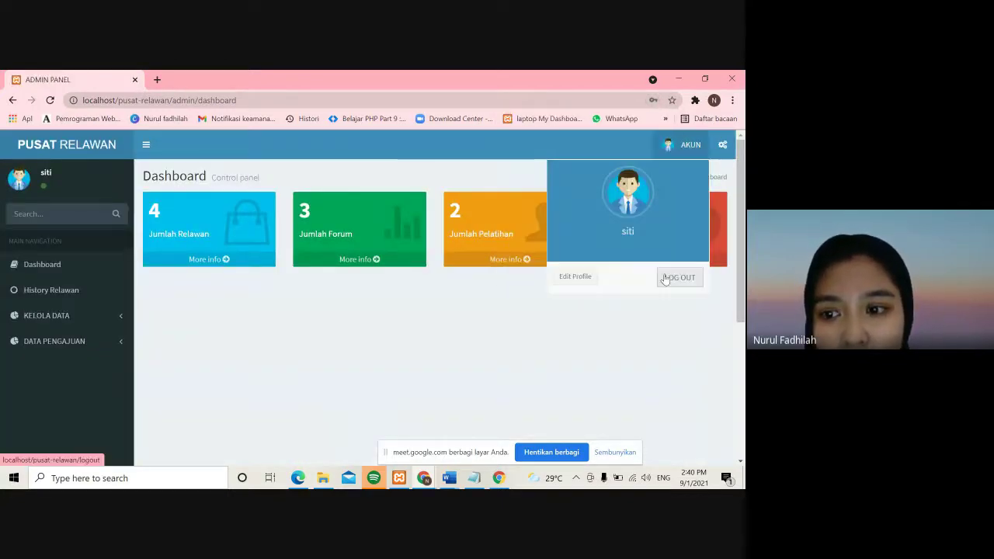
pyautogui.click(665, 279)
pyautogui.click(85, 338)
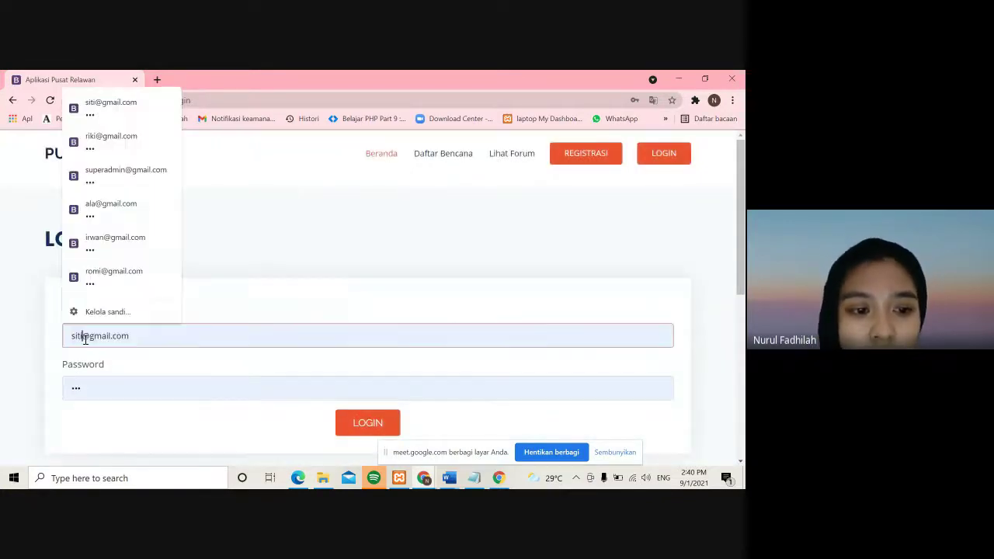
# - Sign in to the volunteer account by changing the account name in the email
pyautogui.press('BackSpace')
pyautogui.press('BackSpace')
pyautogui.press('BackSpace')
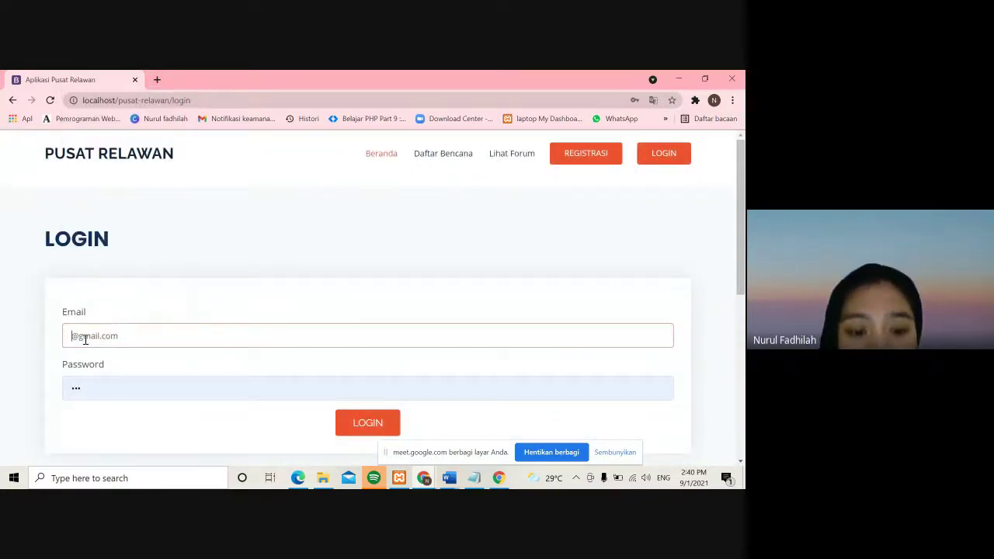
pyautogui.write('ala')
pyautogui.press('Return')
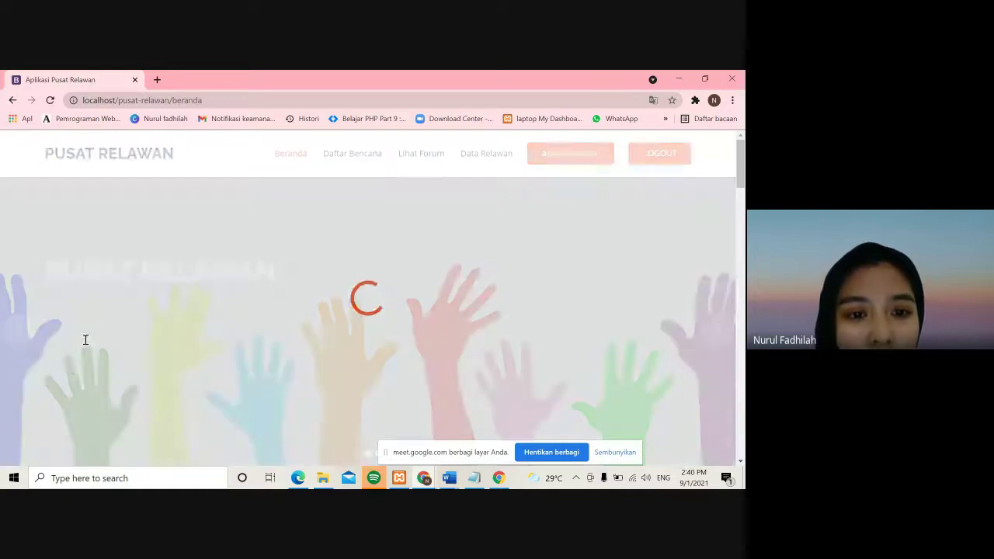
pyautogui.scroll(-5, 155, 322)
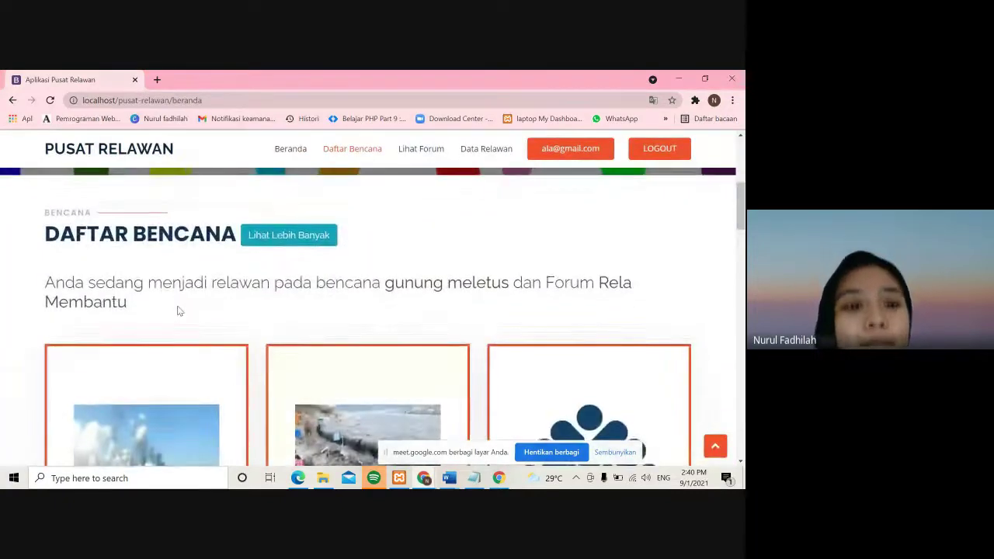
pyautogui.scroll(-1, 178, 311)
pyautogui.scroll(1, 178, 310)
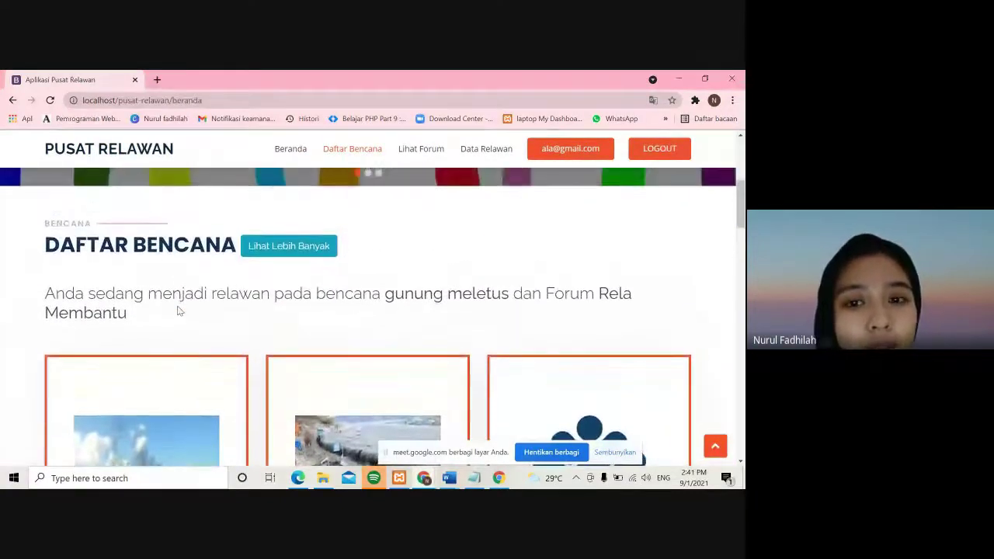
pyautogui.scroll(1, 326, 225)
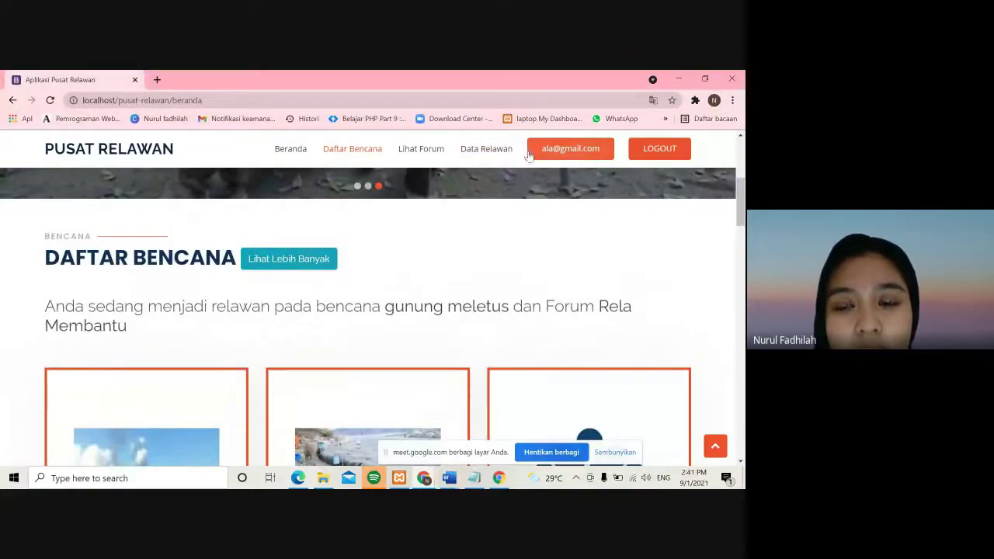
# - Review the Daftar Bencana list showing gunung meletus volunteering with Forum Rela Membantu
pyautogui.scroll(-1, 490, 183)
pyautogui.scroll(-1, 491, 188)
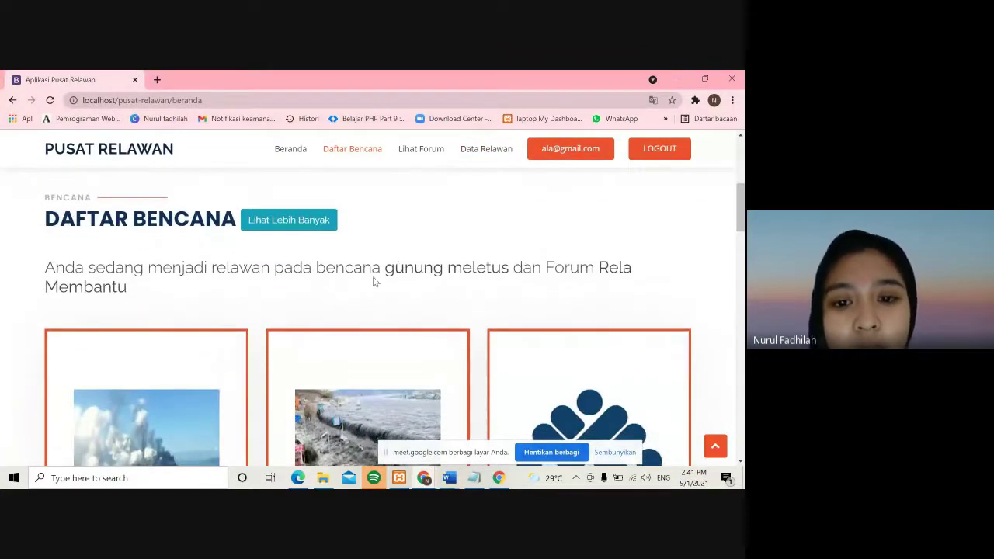
pyautogui.scroll(-1, 373, 283)
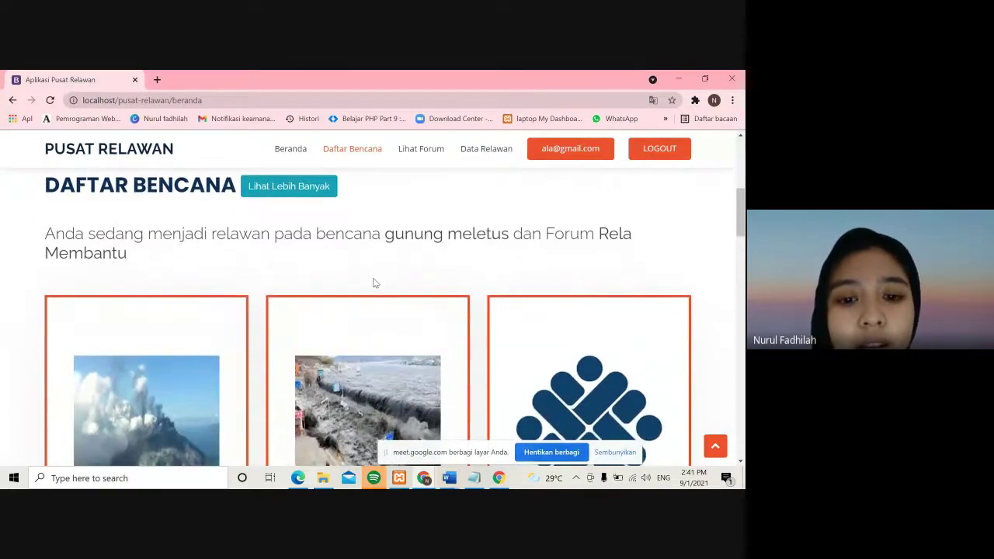
pyautogui.scroll(-3, 374, 282)
pyautogui.scroll(2, 373, 283)
pyautogui.scroll(-3, 372, 283)
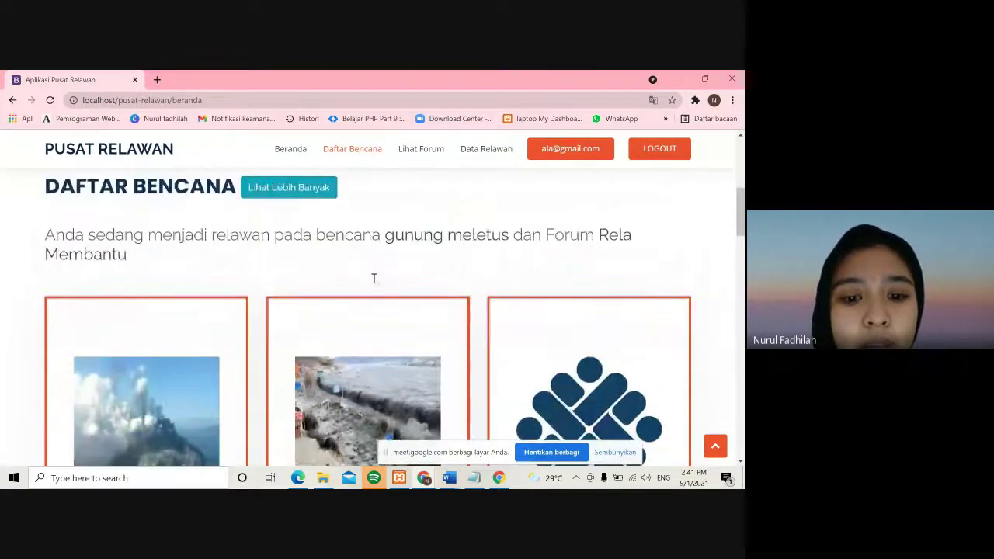
pyautogui.scroll(1, 373, 283)
pyautogui.scroll(1, 374, 283)
pyautogui.scroll(-1, 373, 282)
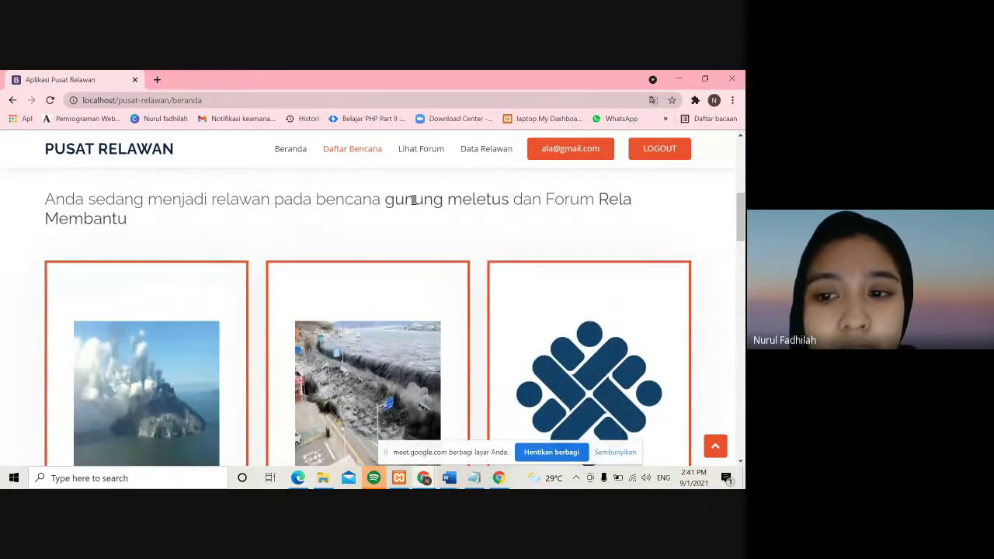
pyautogui.scroll(-3, 324, 257)
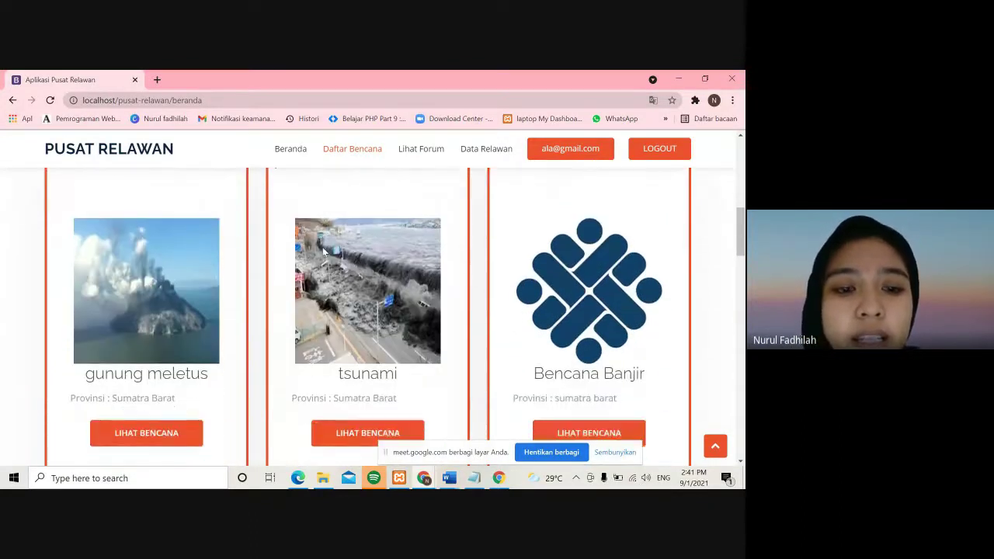
pyautogui.scroll(4, 324, 250)
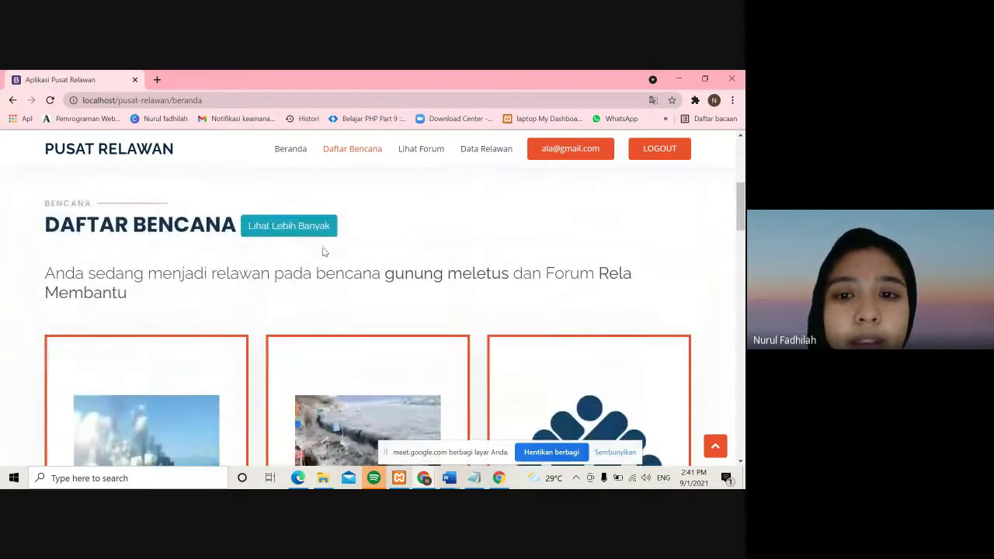
pyautogui.click(487, 151)
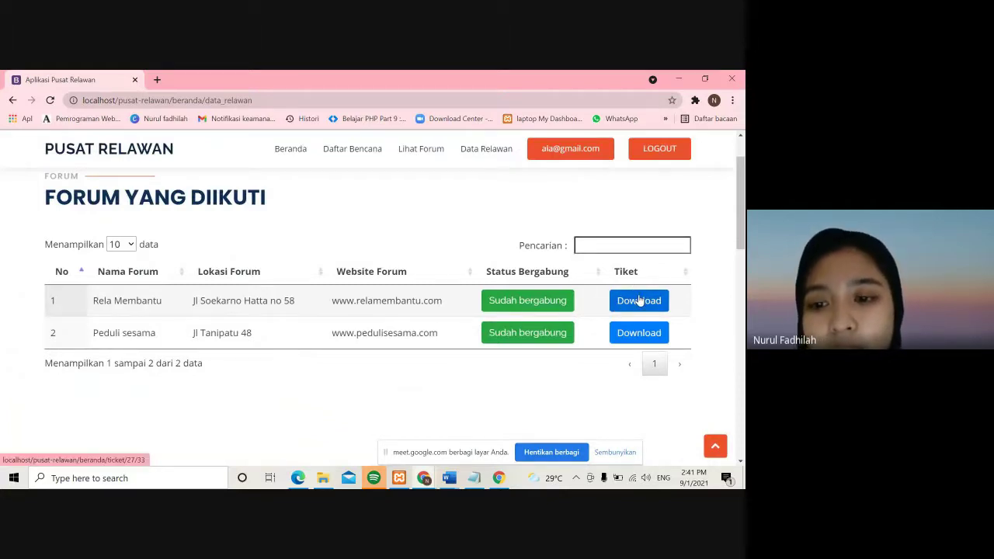
# - Display the volunteer's Rela Membantu ticket without printing, then return to the Pusat Relawan tab
pyautogui.click(639, 301)
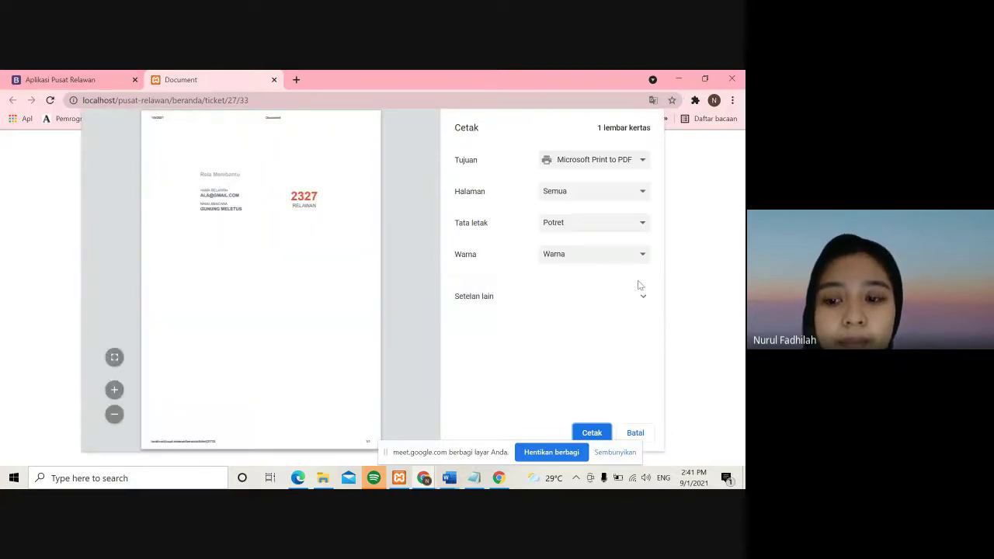
pyautogui.click(635, 432)
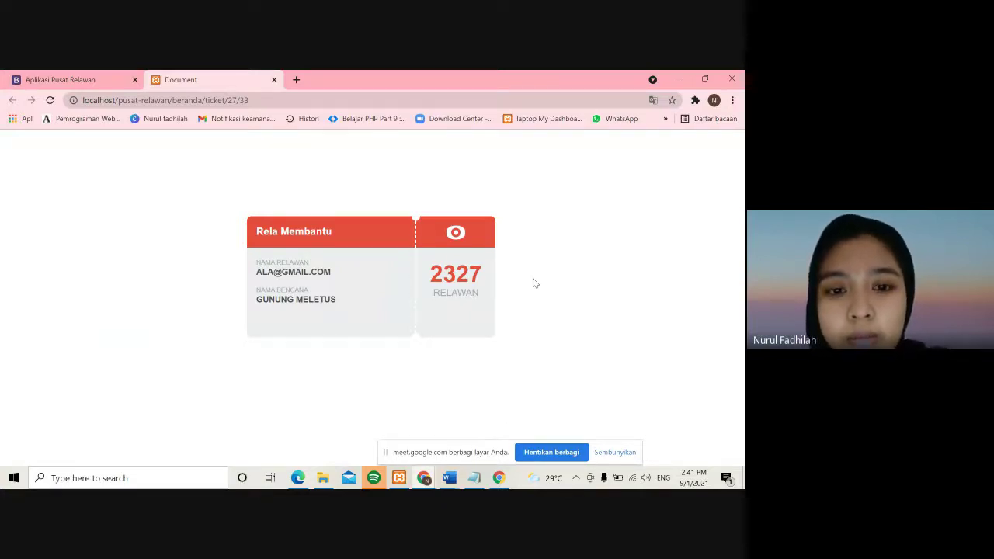
pyautogui.click(45, 79)
pyautogui.scroll(-1, 317, 241)
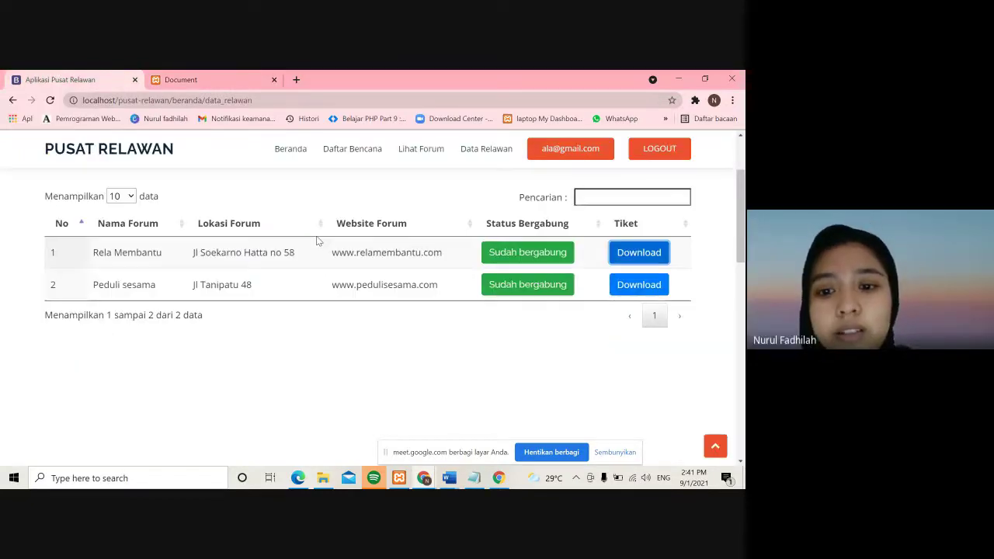
pyautogui.scroll(-1, 316, 242)
pyautogui.scroll(1, 317, 241)
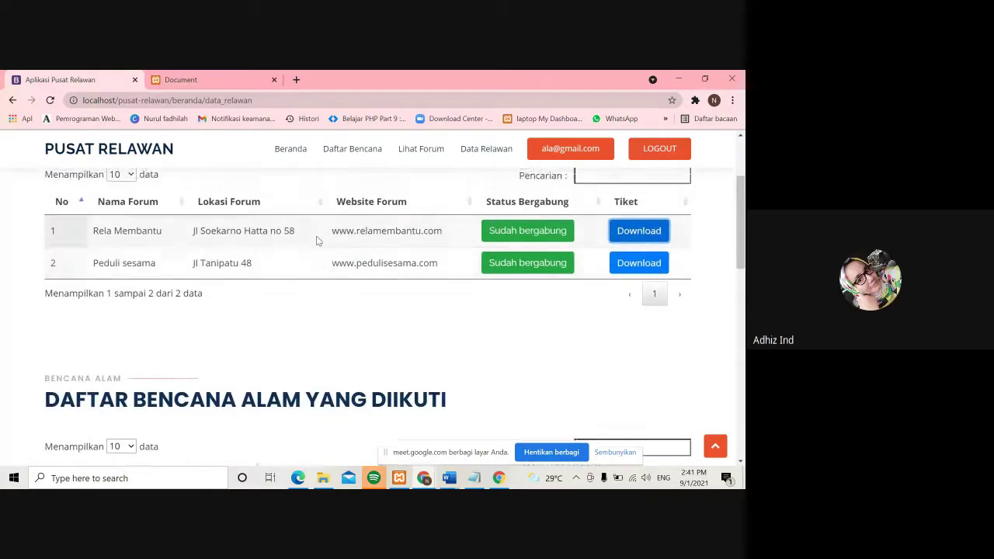
pyautogui.scroll(1, 316, 241)
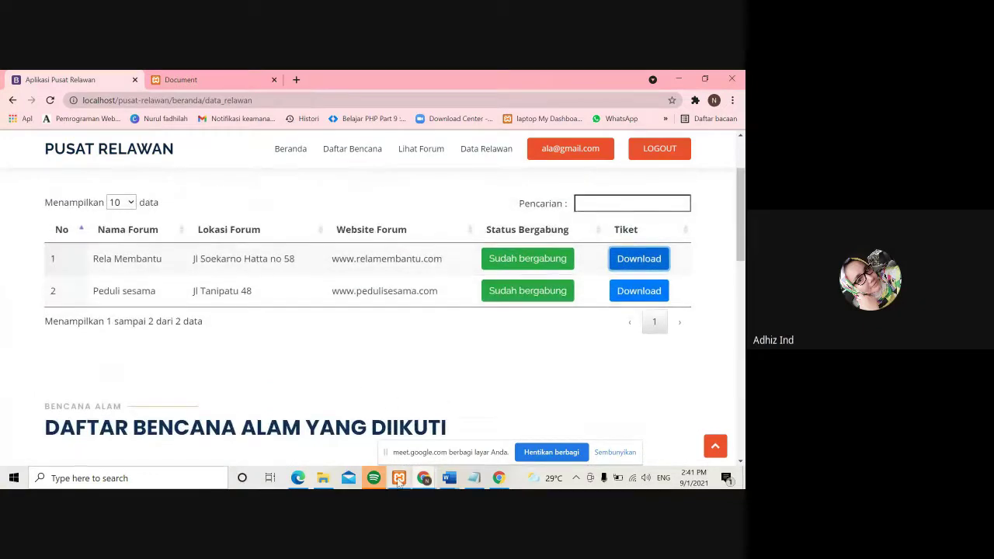
# - Launch phpMyAdmin from the XAMPP control panel's MySQL Admin button
pyautogui.click(398, 479)
pyautogui.click(332, 82)
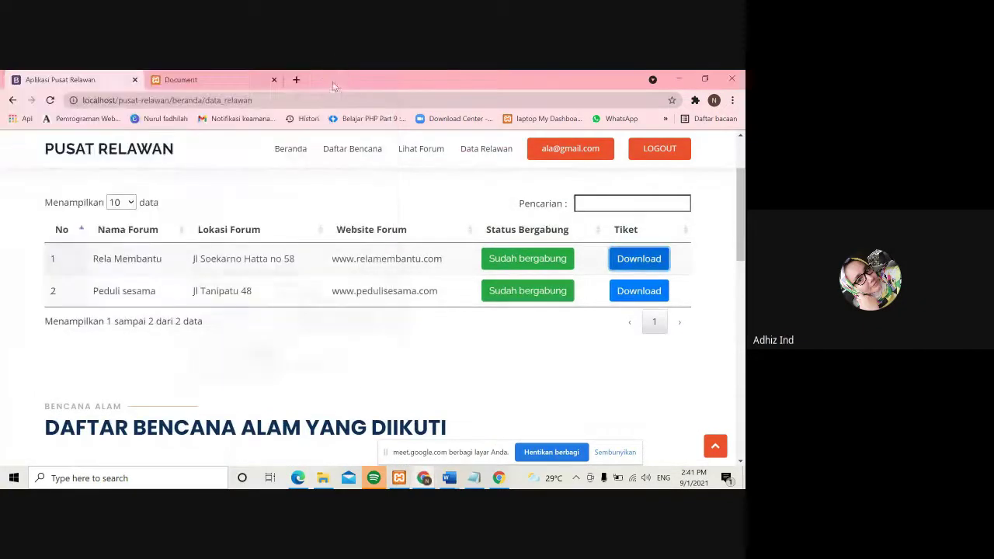
pyautogui.click(298, 477)
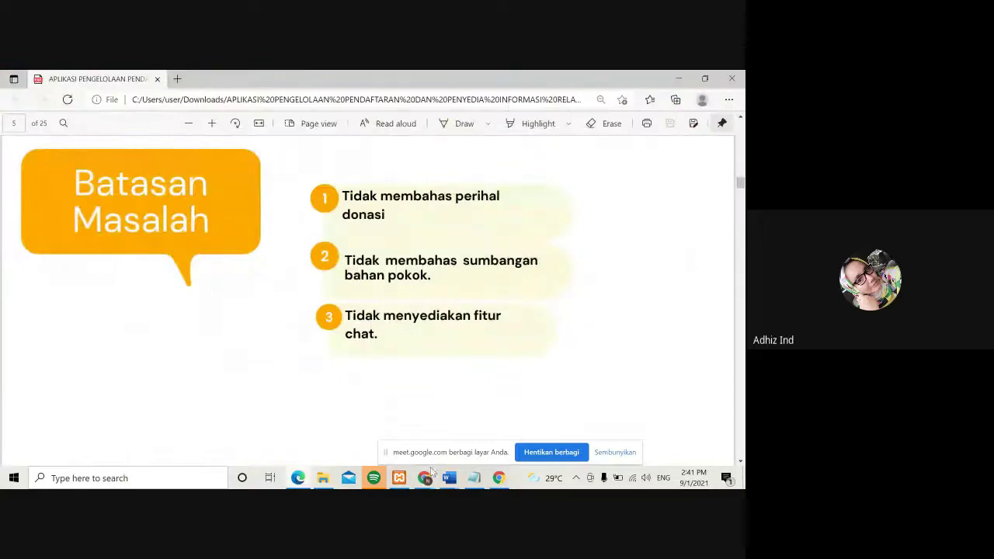
pyautogui.click(398, 479)
pyautogui.click(244, 150)
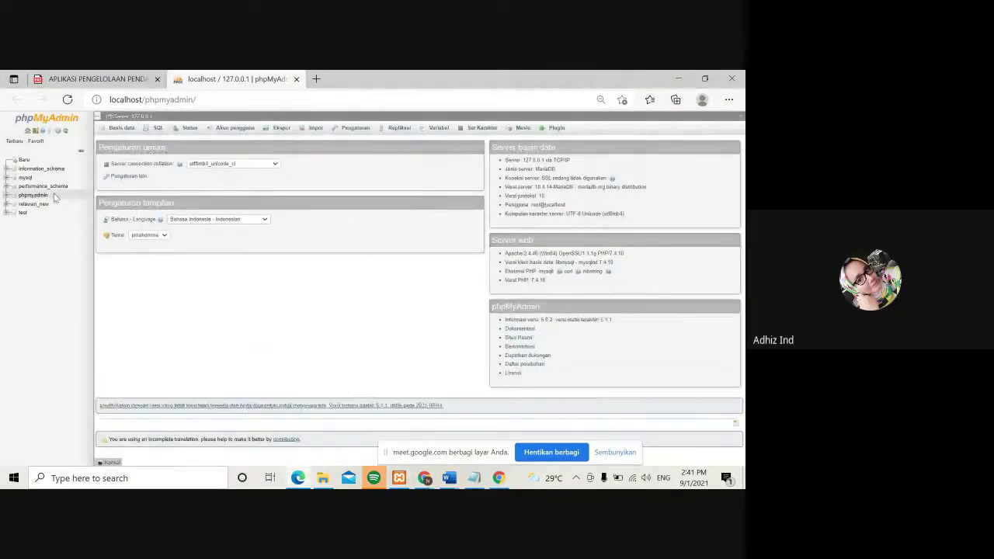
# - Open the relawan_new database's Designer and move pelatihan off the akun table
pyautogui.click(35, 204)
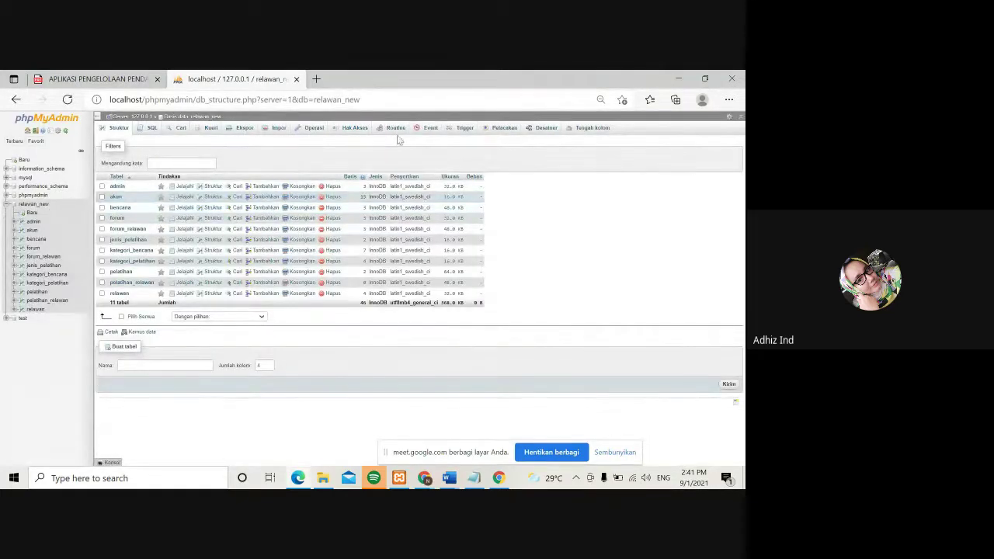
pyautogui.click(549, 128)
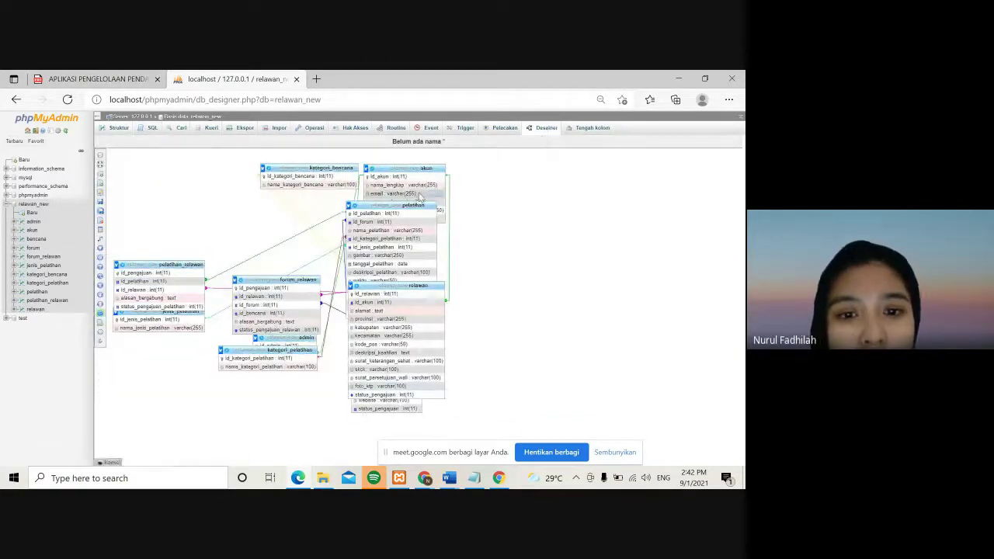
pyautogui.moveTo(421, 204); pyautogui.dragTo(535, 305)
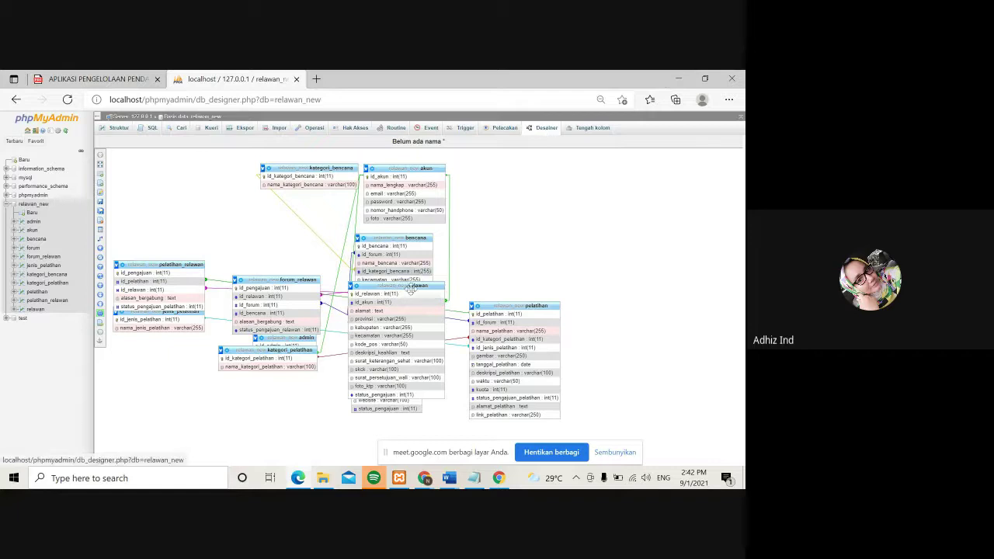
# - Move relawan to the lower left, kategori_pelatihan to the bottom, and forum beside bencana
pyautogui.moveTo(407, 287); pyautogui.dragTo(295, 393)
pyautogui.moveTo(292, 348); pyautogui.dragTo(457, 426)
pyautogui.moveTo(407, 309); pyautogui.dragTo(547, 268)
pyautogui.moveTo(548, 231); pyautogui.dragTo(534, 230)
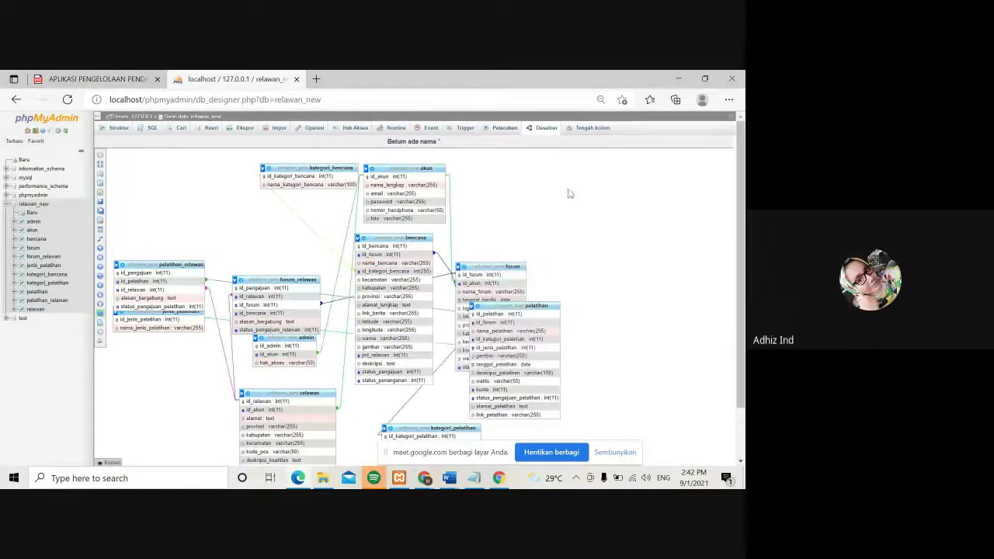